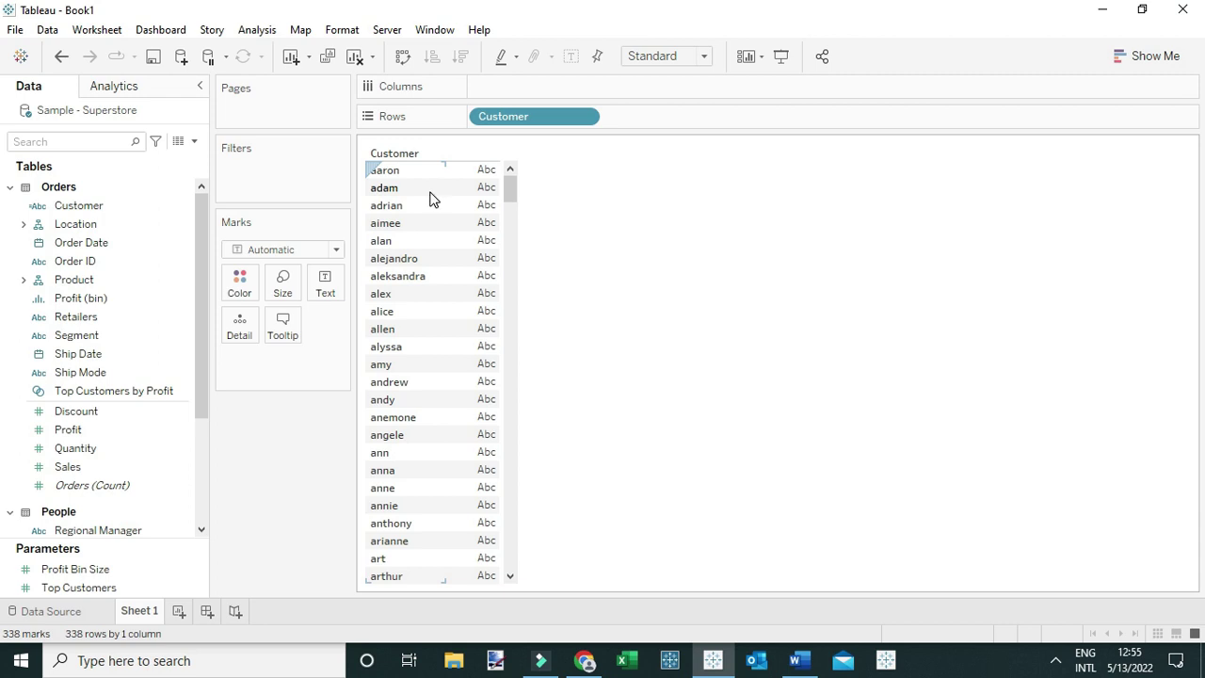
# Place Customer on Rows so Sheet 1 lists all 338 Sample - Superstore customers.
pyautogui.moveTo(431, 198); pyautogui.dragTo(194, 147)
# Create a calculated field named LEFT with the formula LEFT([Customer],2).
pyautogui.click(194, 141)
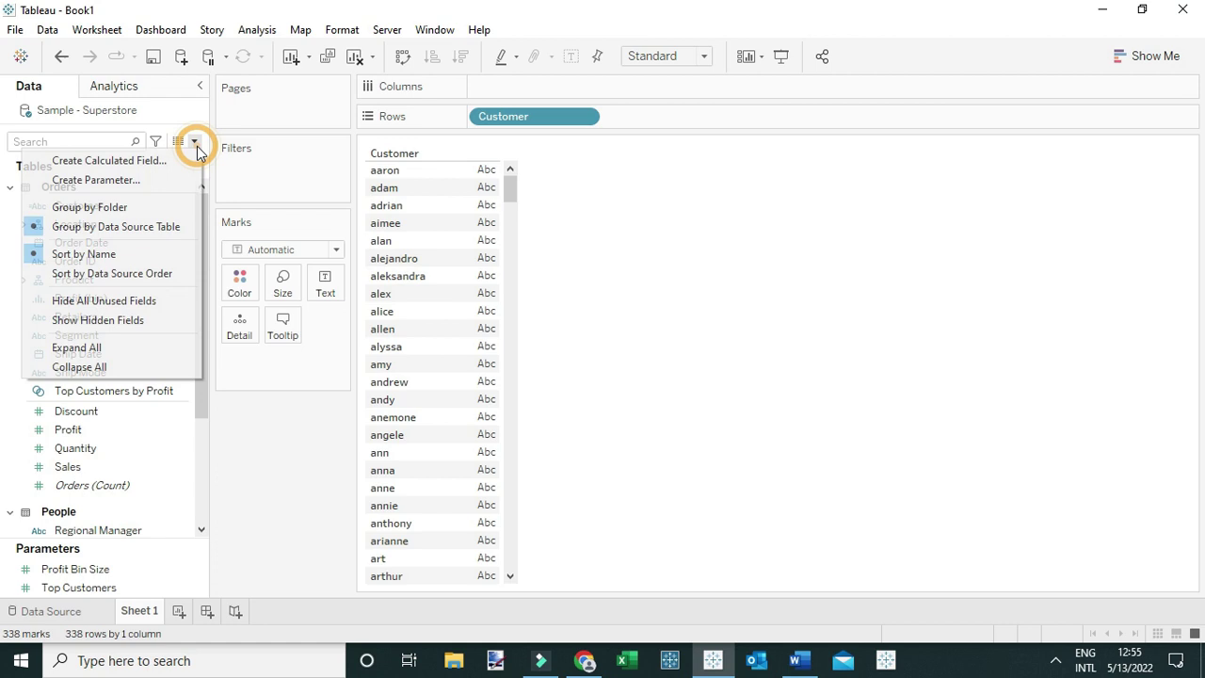
pyautogui.click(151, 164)
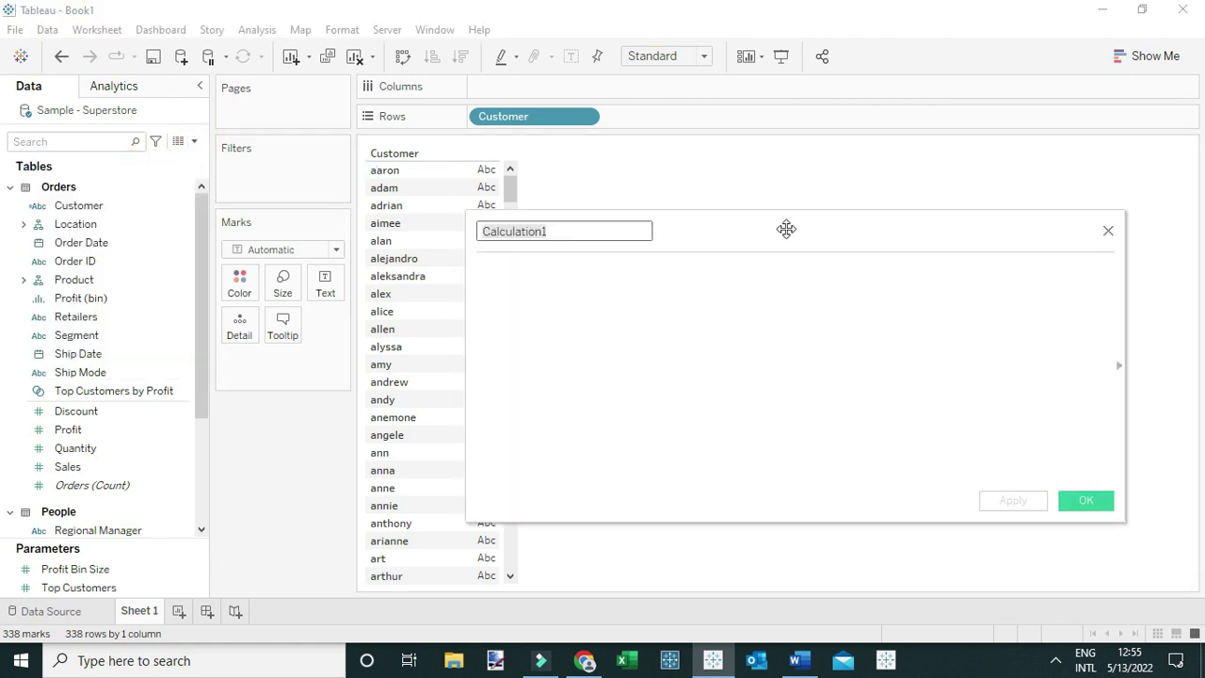
pyautogui.write('LEFT')
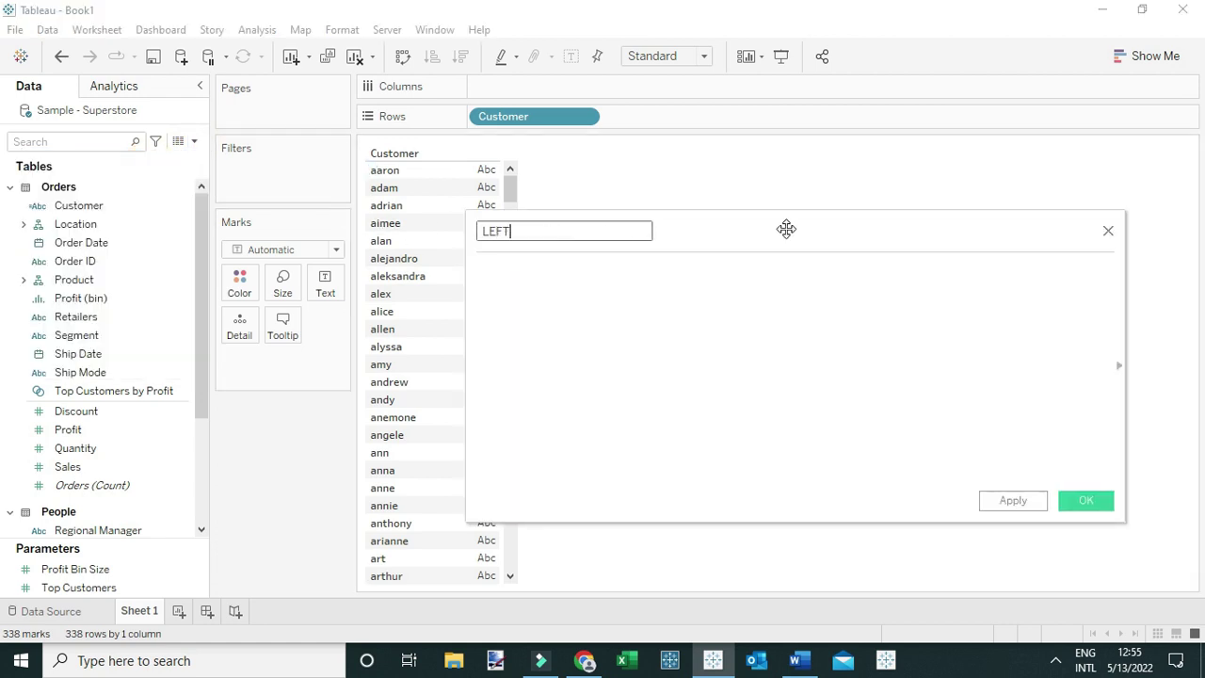
pyautogui.click(487, 271)
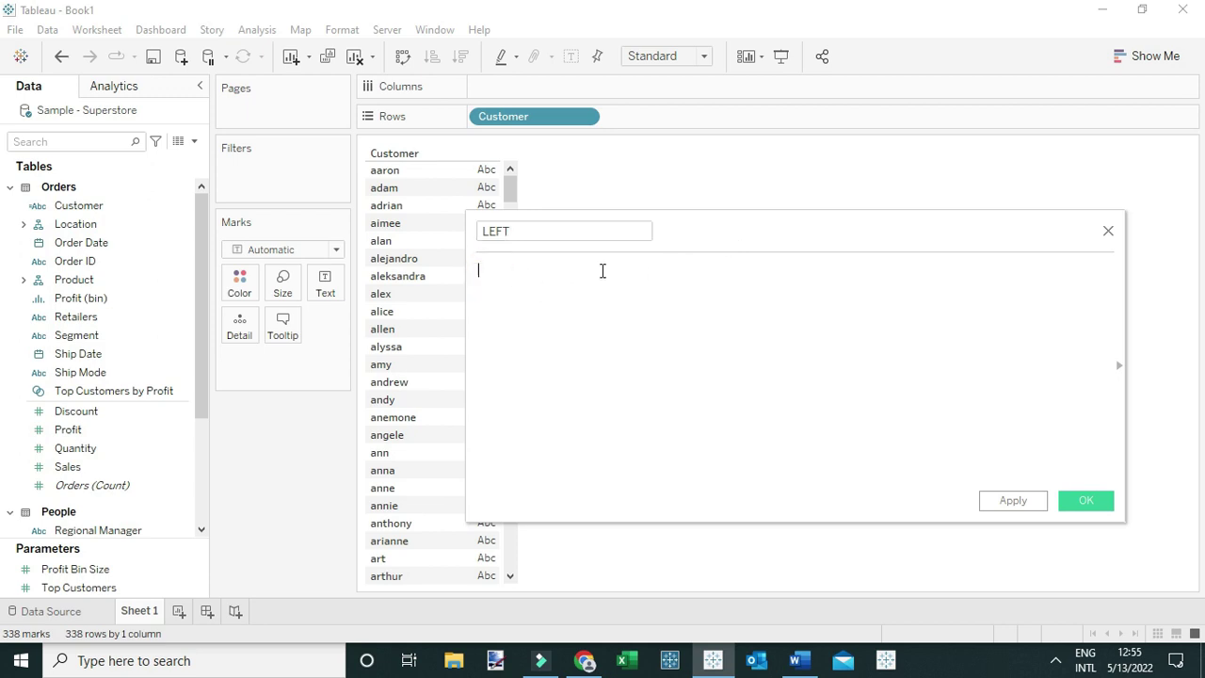
pyautogui.write('LEFT')
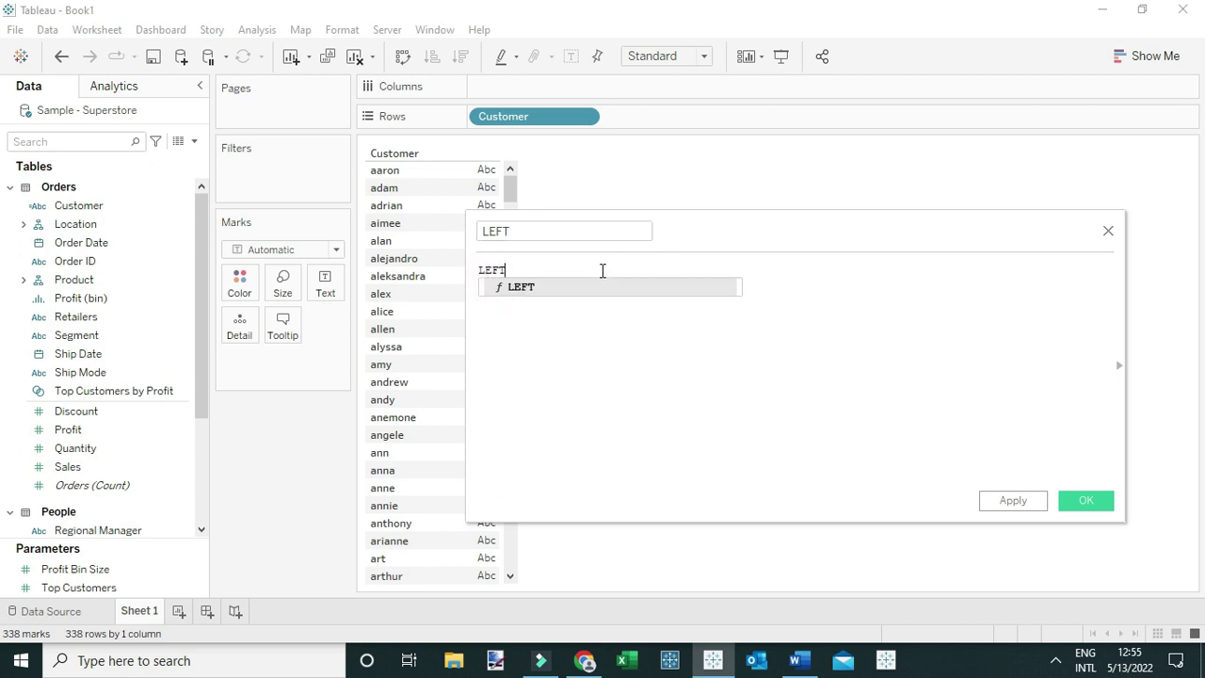
pyautogui.click(527, 287)
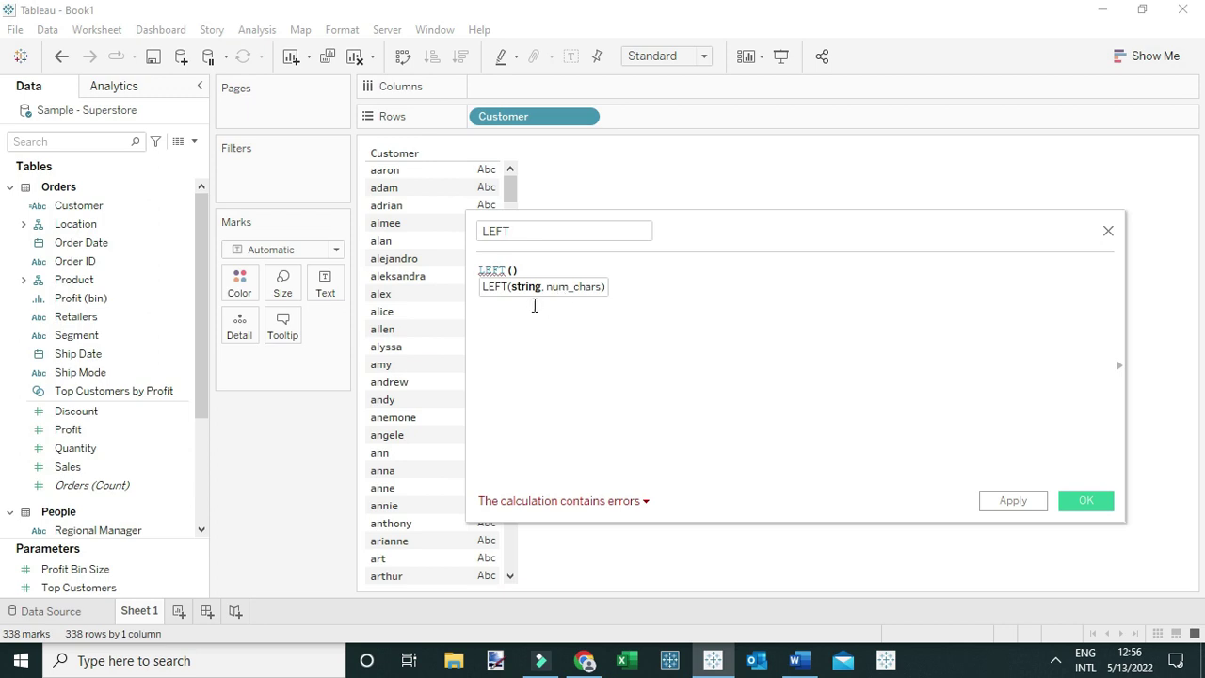
pyautogui.write('CU')
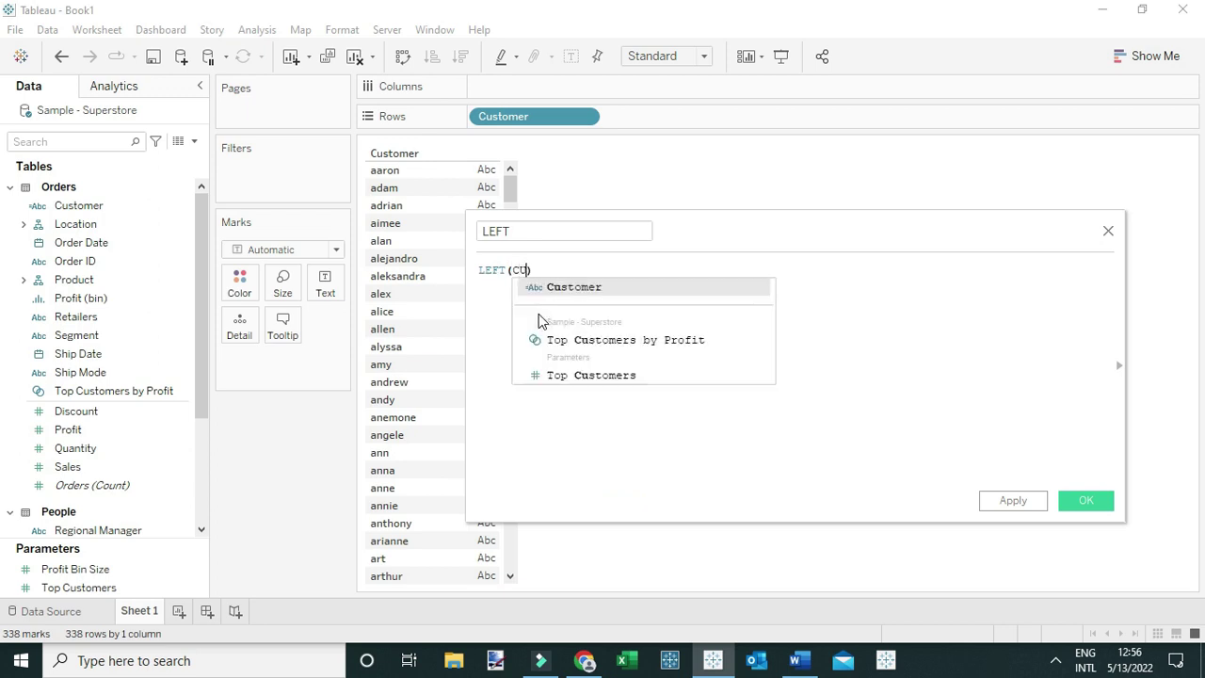
pyautogui.click(559, 287)
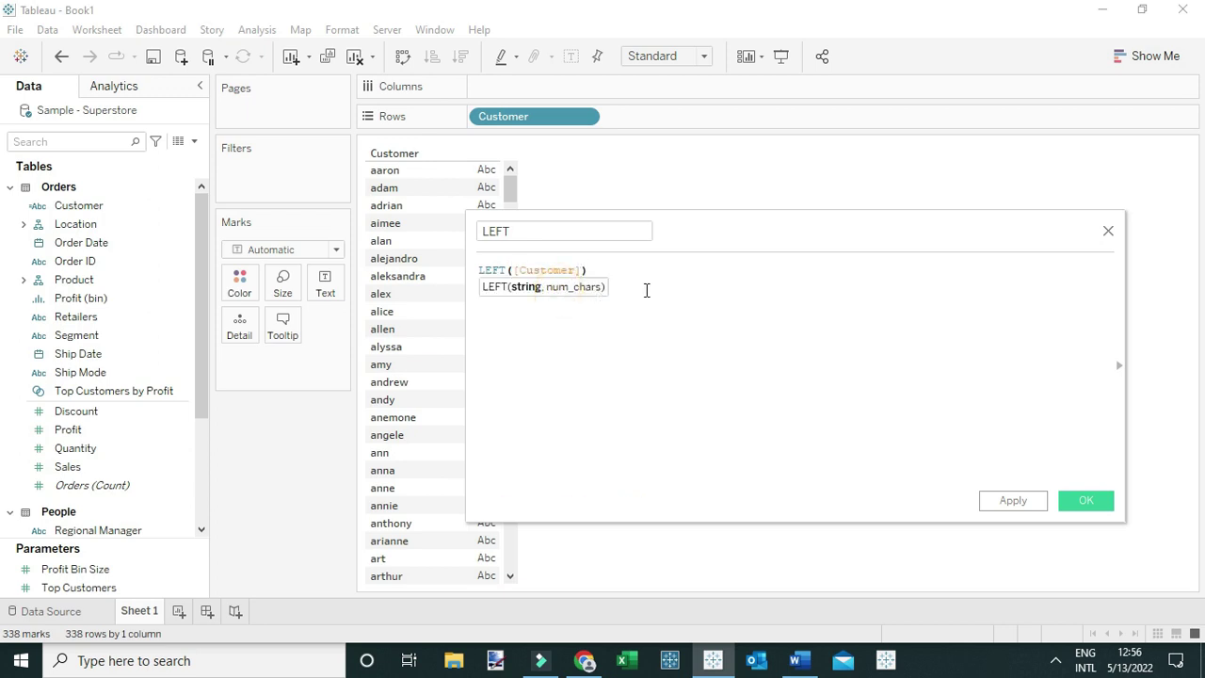
pyautogui.write(',2')
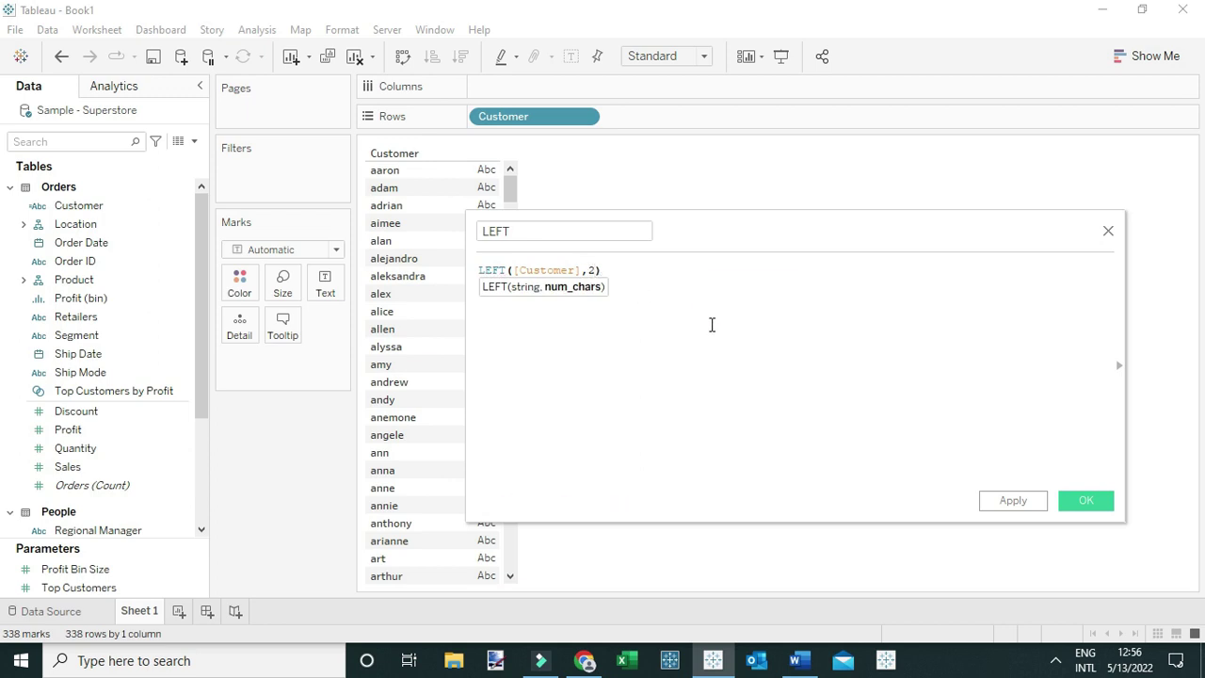
pyautogui.scroll(4, 711, 326)
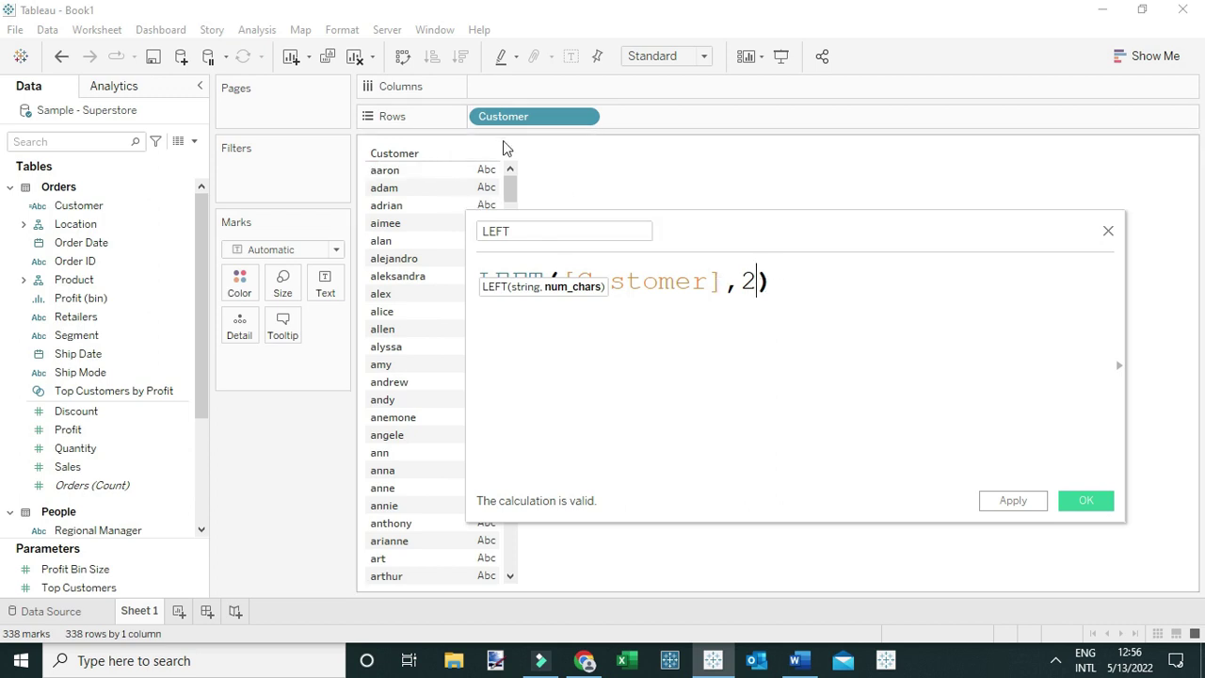
pyautogui.click(1080, 499)
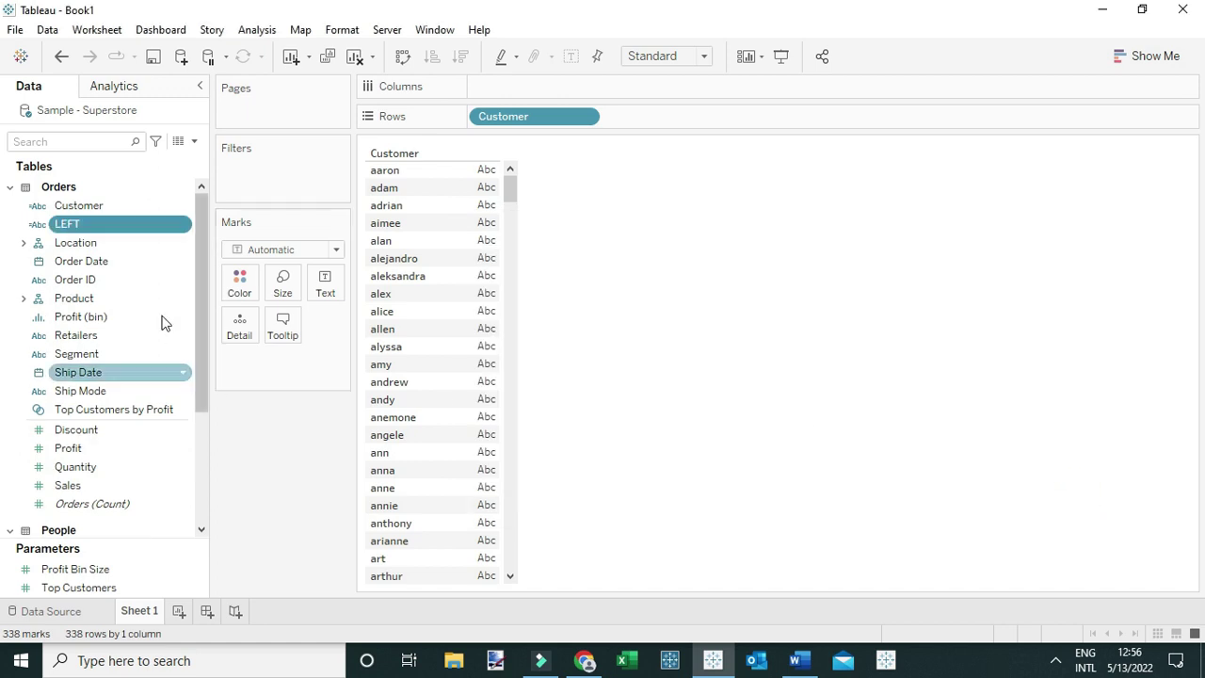
# Add LEFT to Rows after Customer, showing first two letters like aa, ad, ai.
pyautogui.moveTo(117, 223)
pyautogui.mouseDown()
pyautogui.moveTo(661, 117)
pyautogui.moveTo(471, 248)
pyautogui.moveTo(461, 157)
pyautogui.mouseUp()
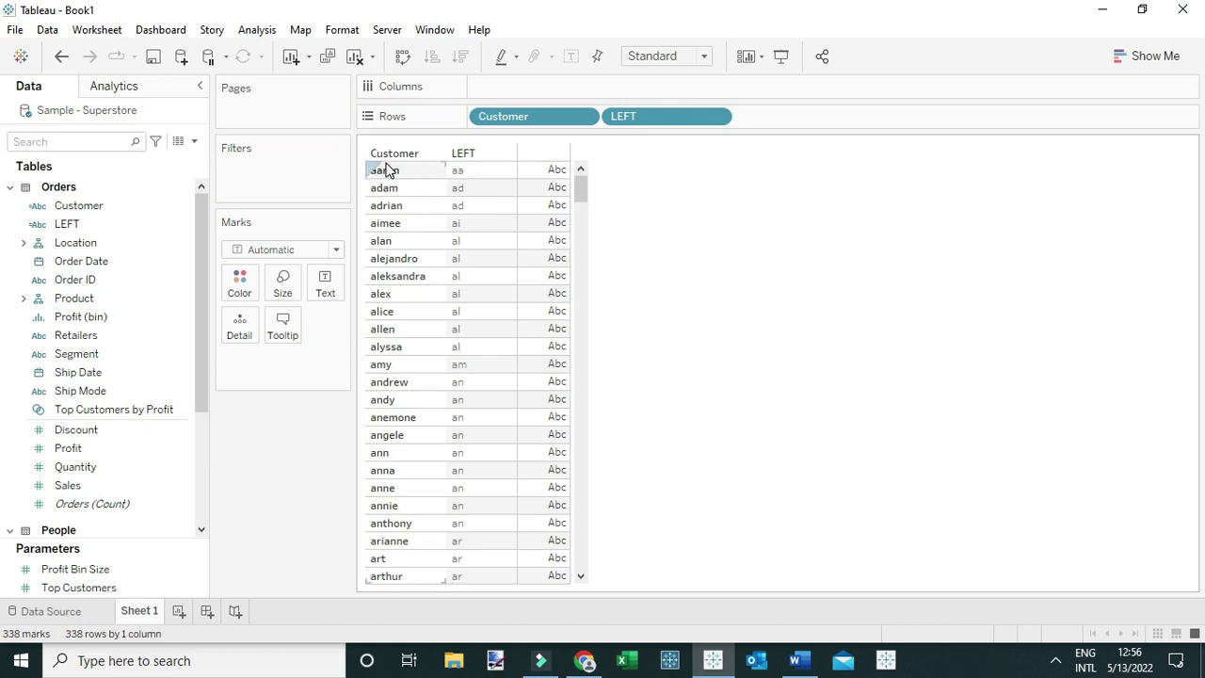
pyautogui.moveTo(385, 162)
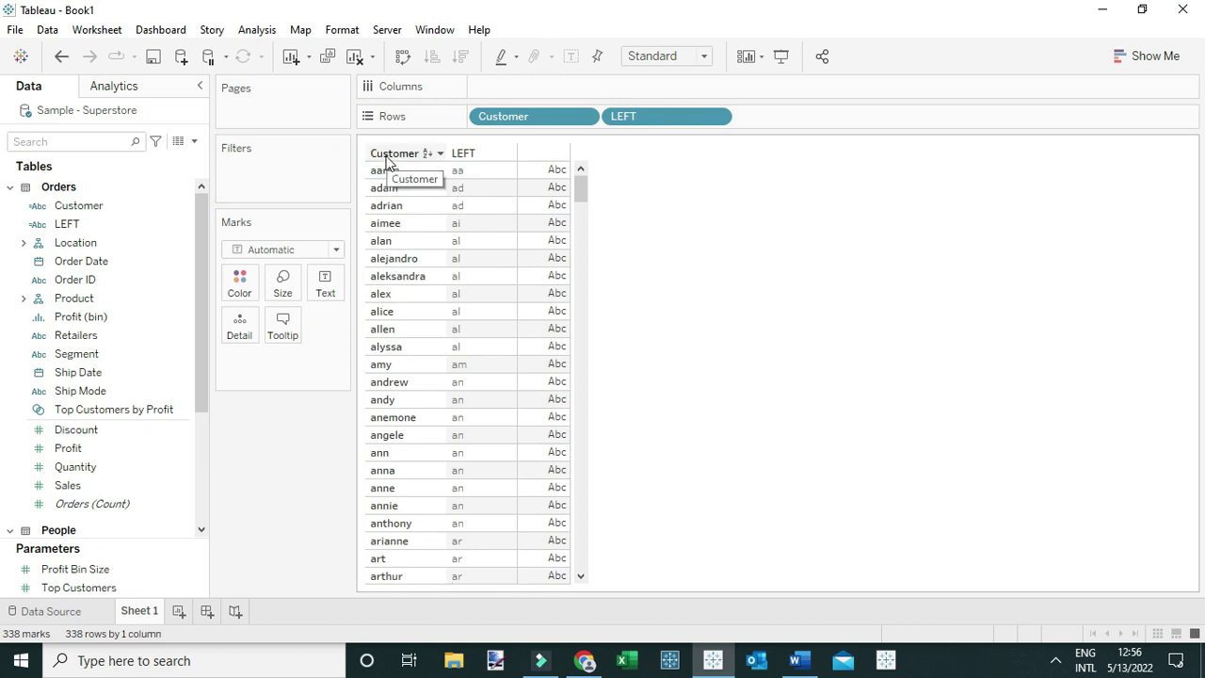
# Create a calculated field named RIGHT with the formula RIGHT([Customer],3).
pyautogui.click(194, 142)
pyautogui.click(162, 159)
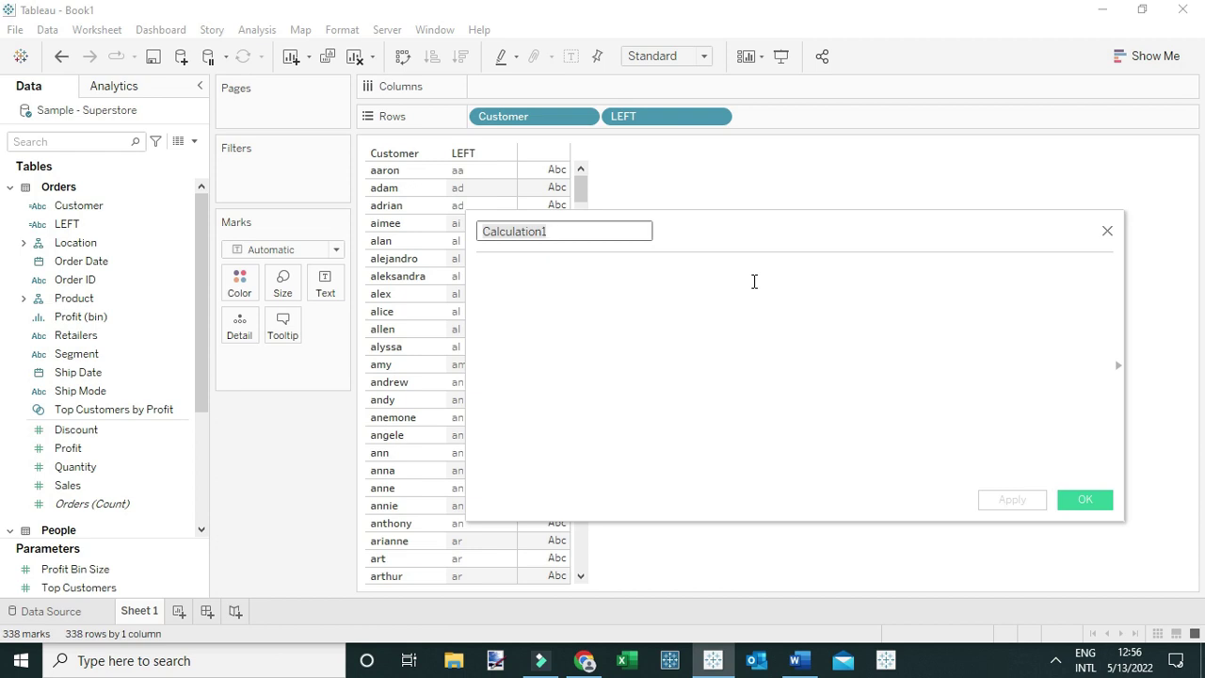
pyautogui.write('R')
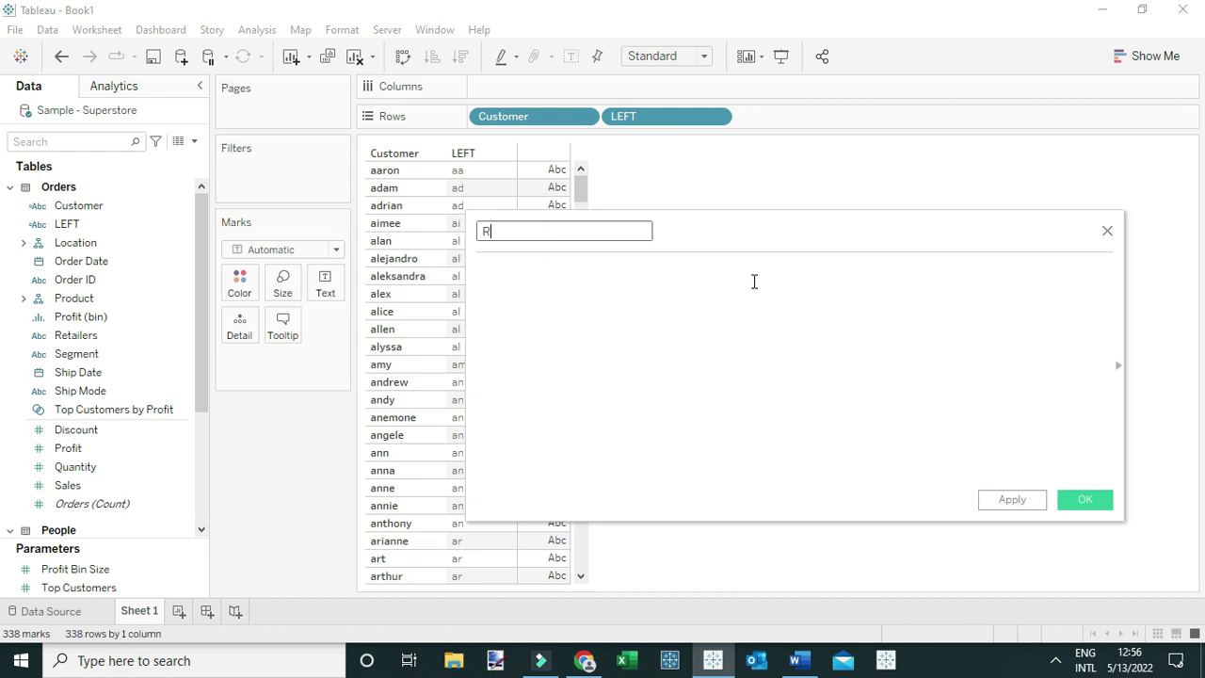
pyautogui.write('IGHT')
pyautogui.click(549, 290)
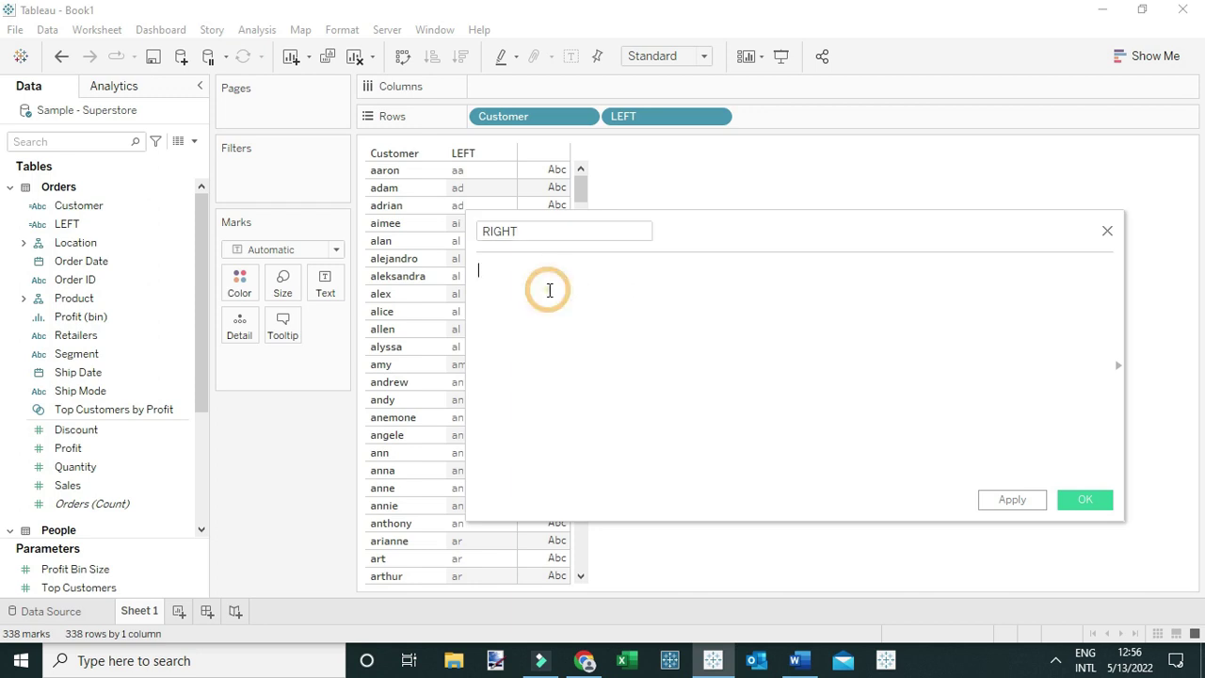
pyautogui.write('RIGH')
pyautogui.press('Return')
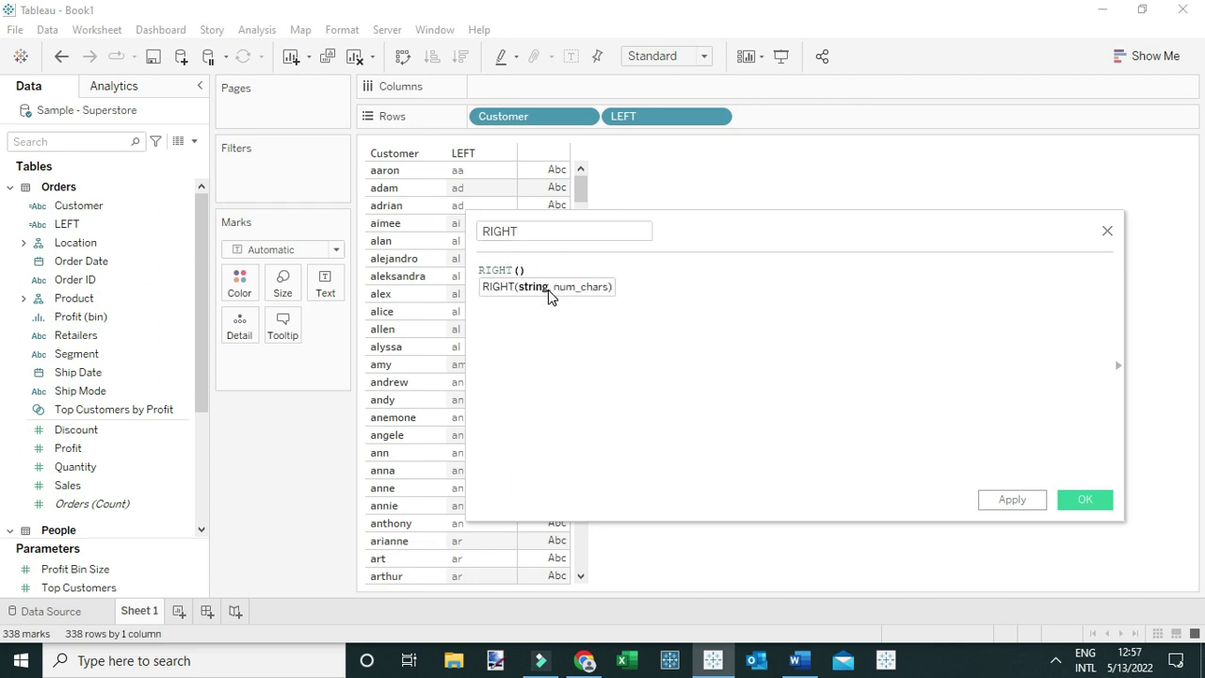
pyautogui.write('Cu')
pyautogui.press('Return')
pyautogui.write(',3')
pyautogui.keyDown('ctrl'); pyautogui.scroll(4, 756, 329); pyautogui.keyUp('ctrl')
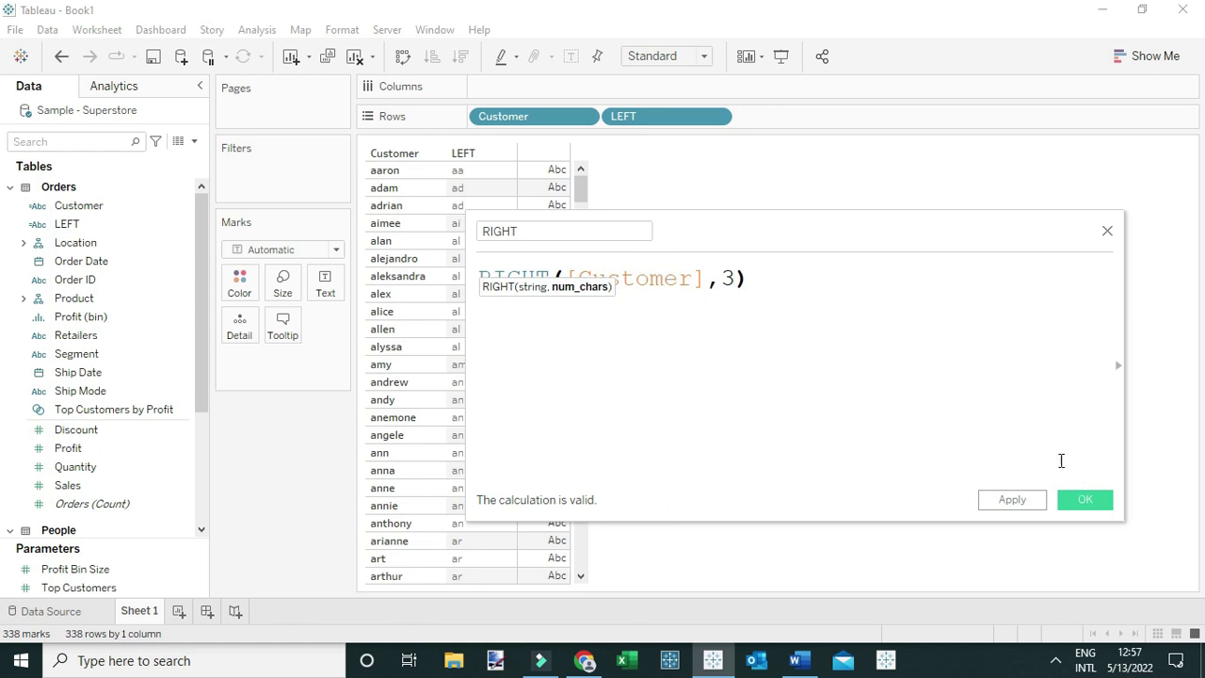
pyautogui.click(1083, 500)
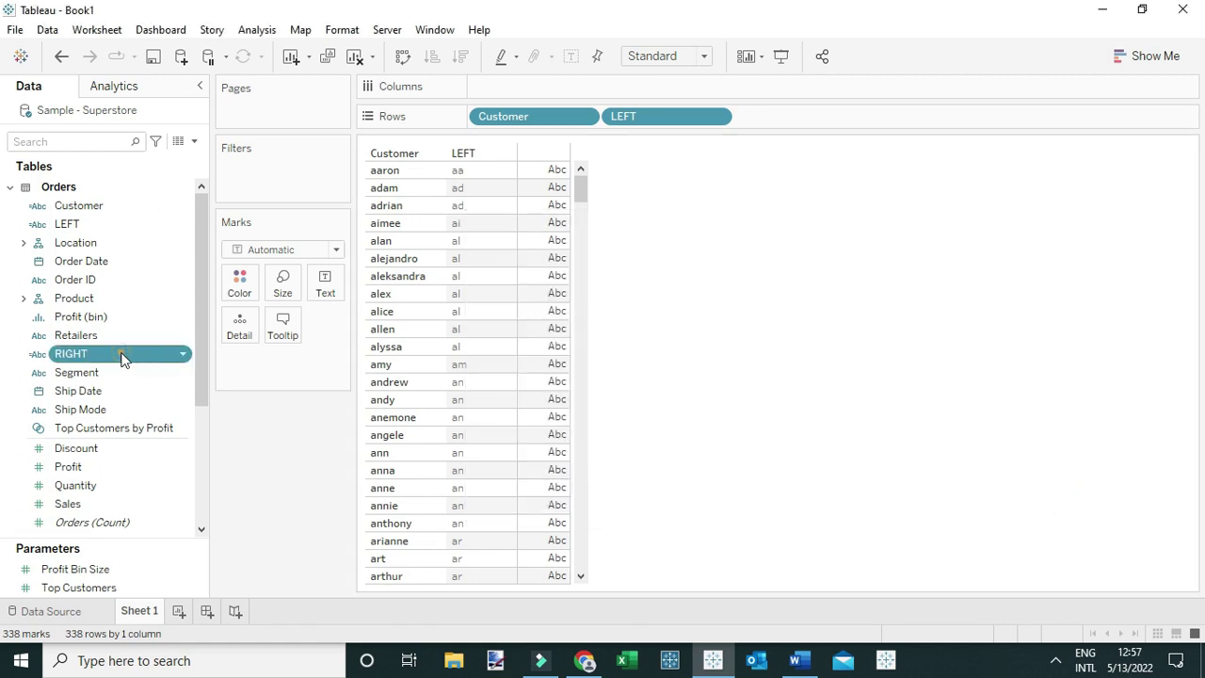
# Put RIGHT on the Rows shelf after LEFT to show each name's last three letters.
pyautogui.moveTo(122, 353); pyautogui.dragTo(796, 122)
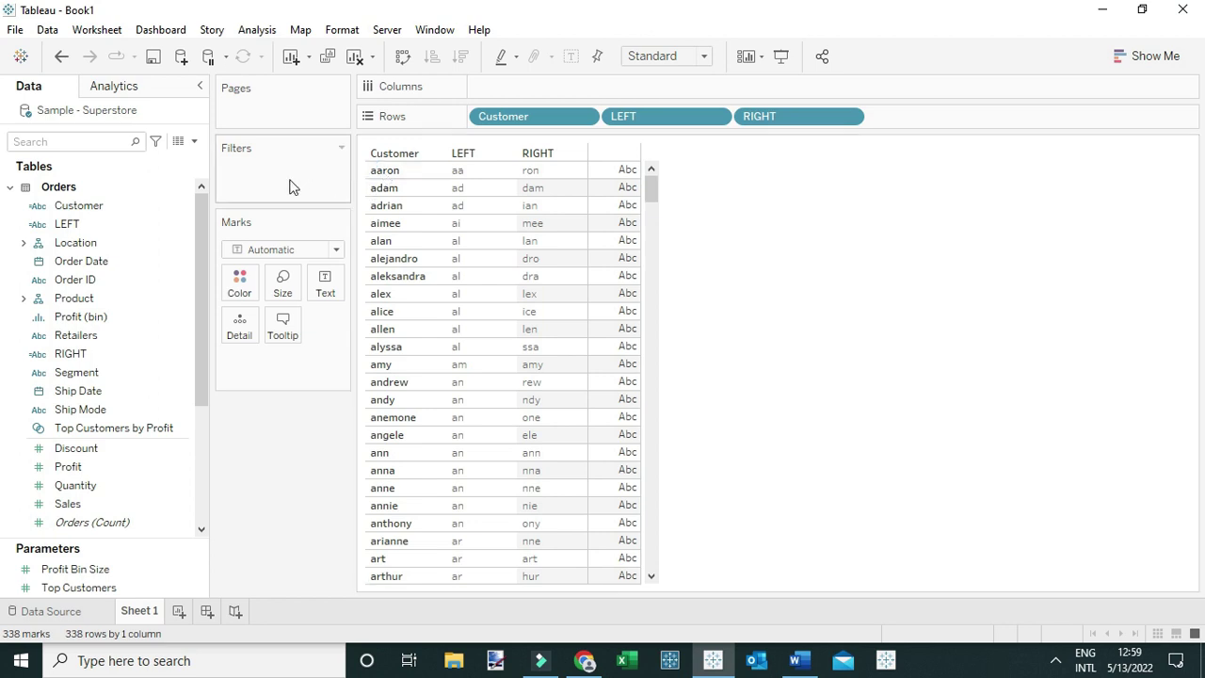
# Start a new calculated field named 'Title case', keeping the customer list visible.
pyautogui.click(194, 142)
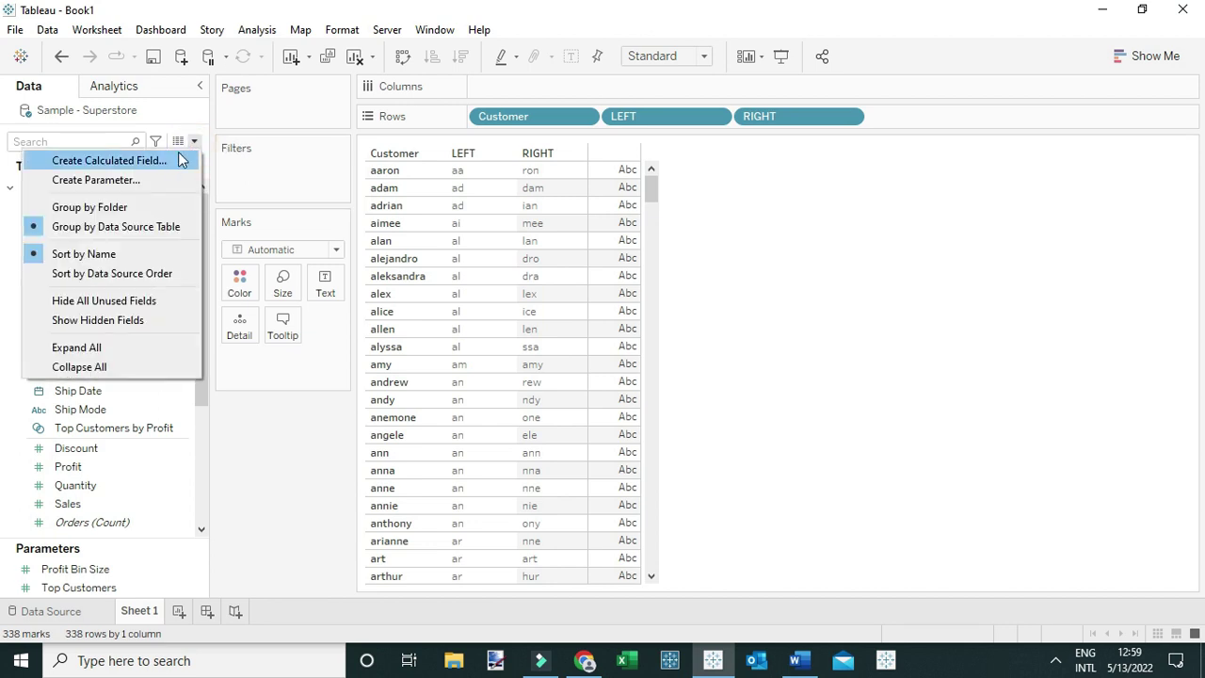
pyautogui.click(170, 160)
pyautogui.moveTo(767, 232); pyautogui.dragTo(659, 174)
pyautogui.write('t')
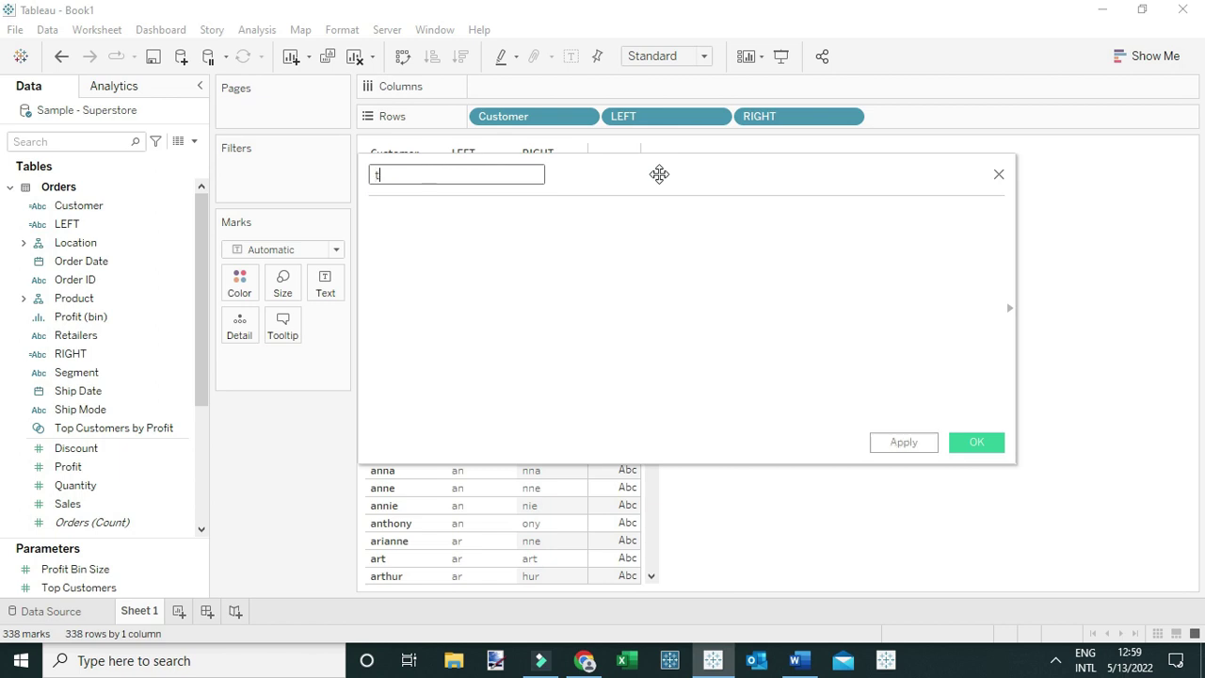
pyautogui.write('Title case')
pyautogui.moveTo(659, 174); pyautogui.dragTo(771, 246)
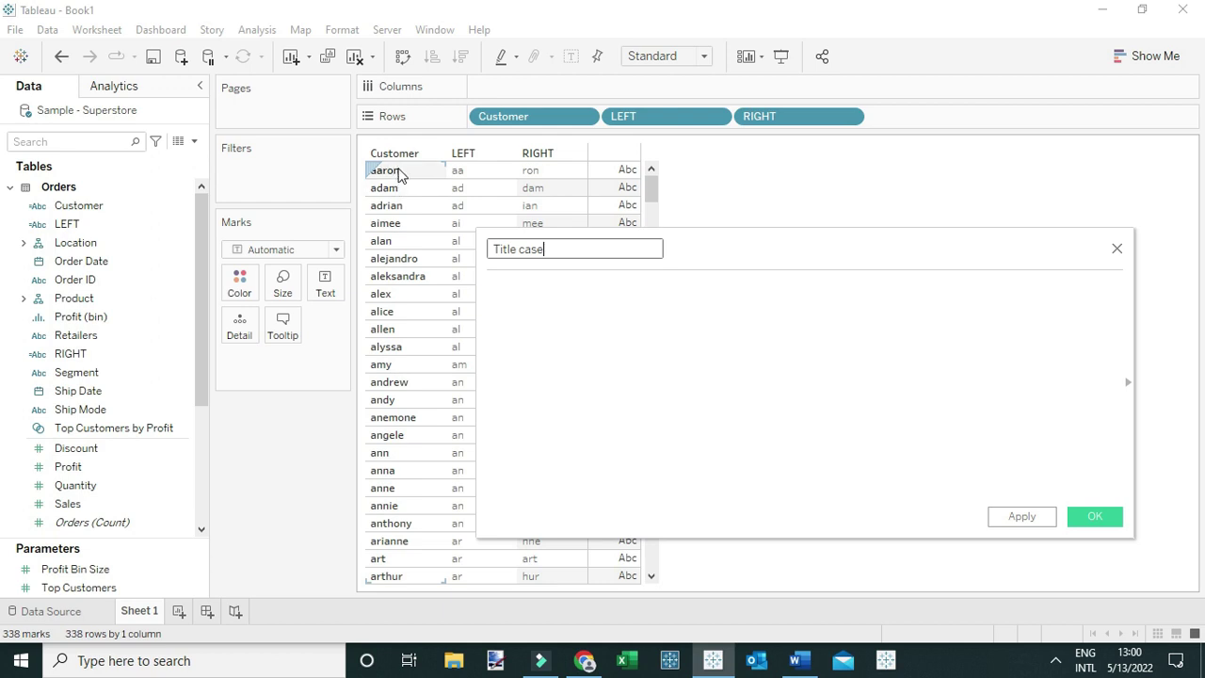
# Enter LEFT([Customer],1) as the start of the Title case formula.
pyautogui.click(525, 300)
pyautogui.write('left')
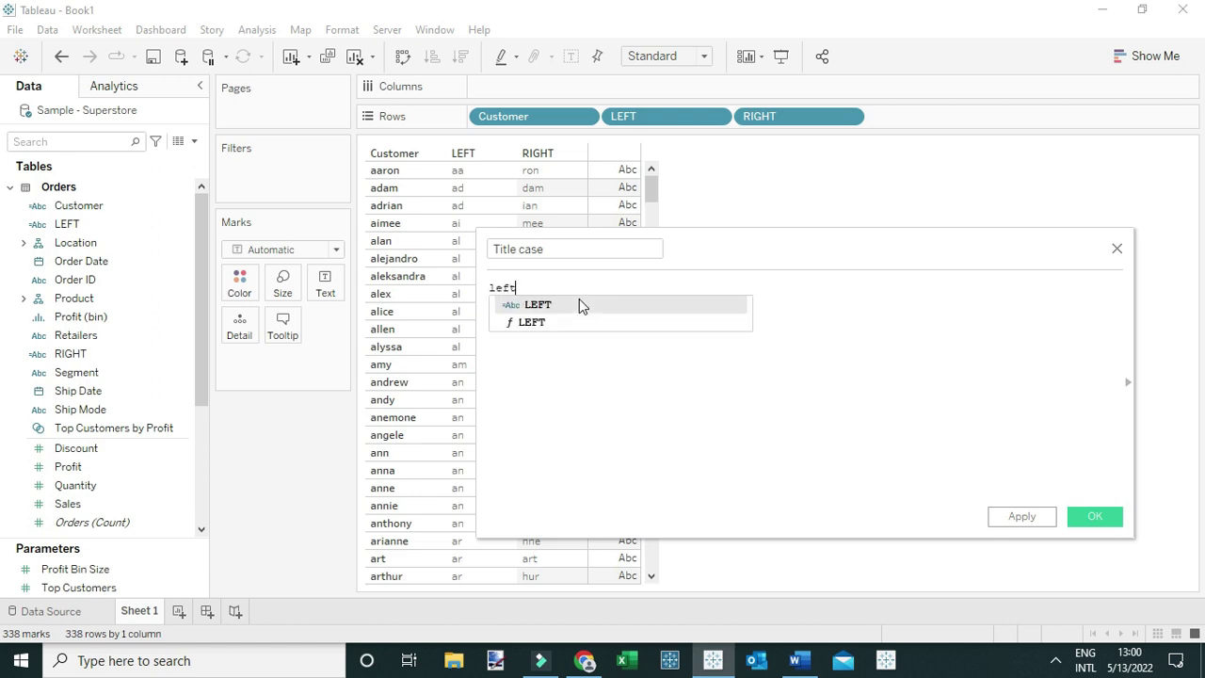
pyautogui.press('Down')
pyautogui.press('Return')
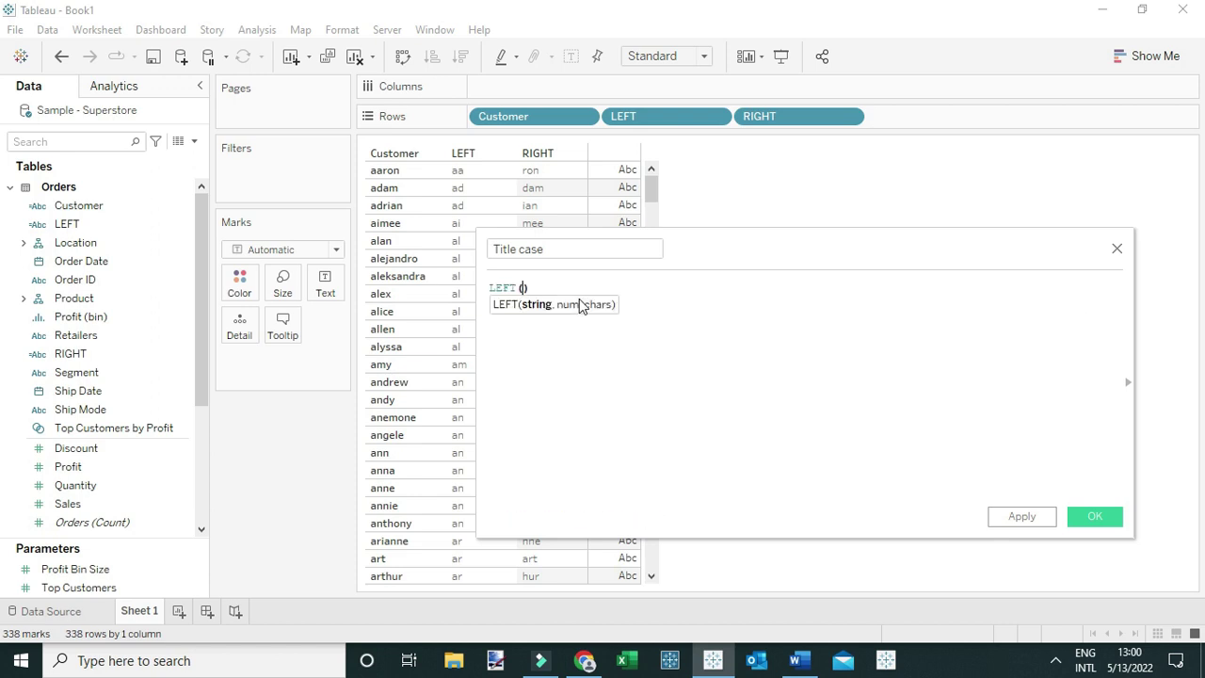
pyautogui.write('cu')
pyautogui.click(581, 306)
pyautogui.write(',')
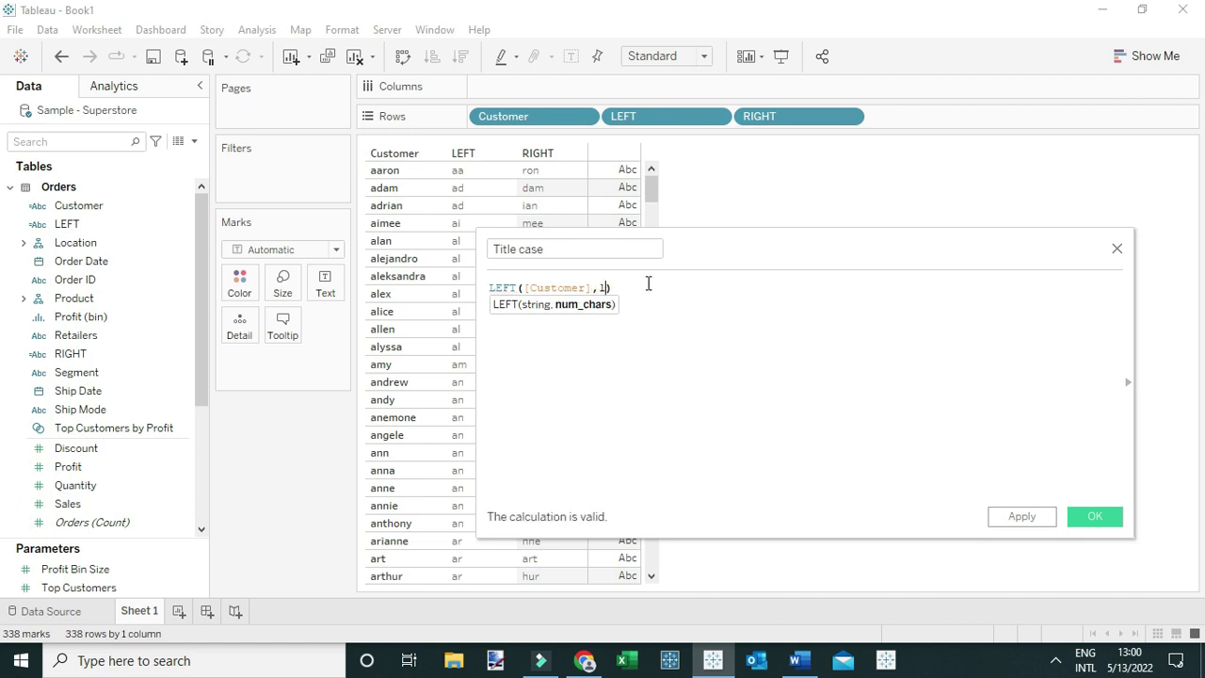
pyautogui.write('1')
# Wrap it in UPPER so the formula reads UPPER(LEFT([Customer],1)).
pyautogui.scroll(2, 675, 316)
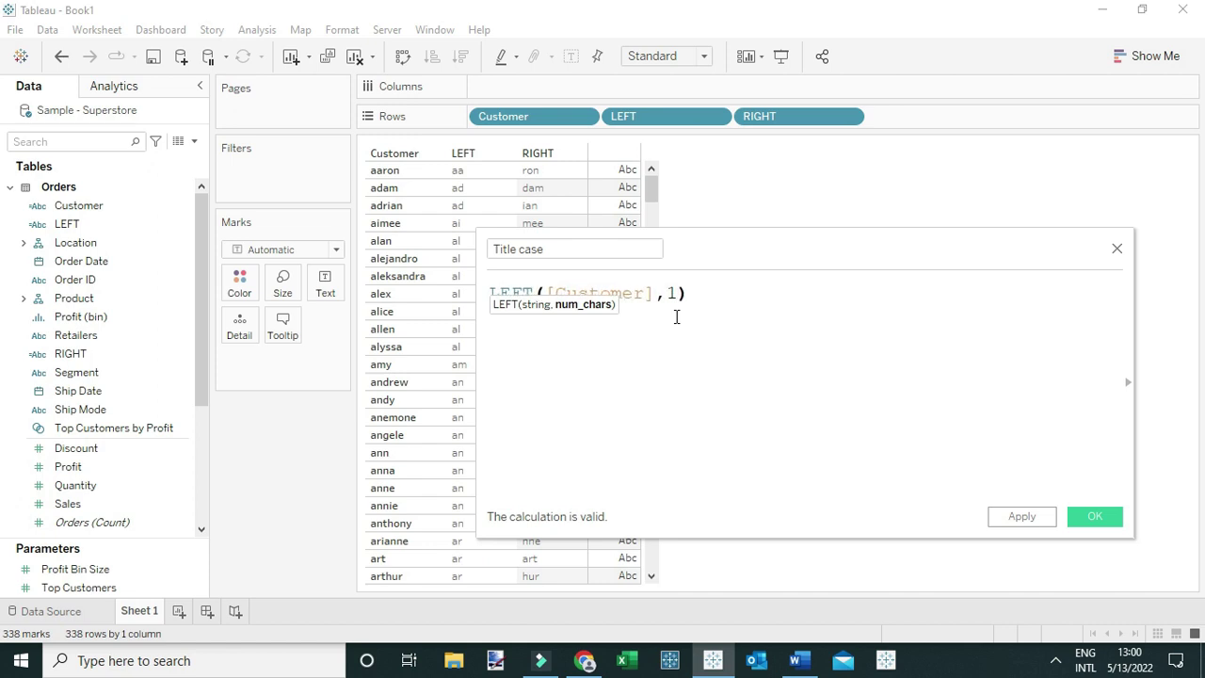
pyautogui.moveTo(697, 294); pyautogui.dragTo(509, 318)
pyautogui.click(549, 339)
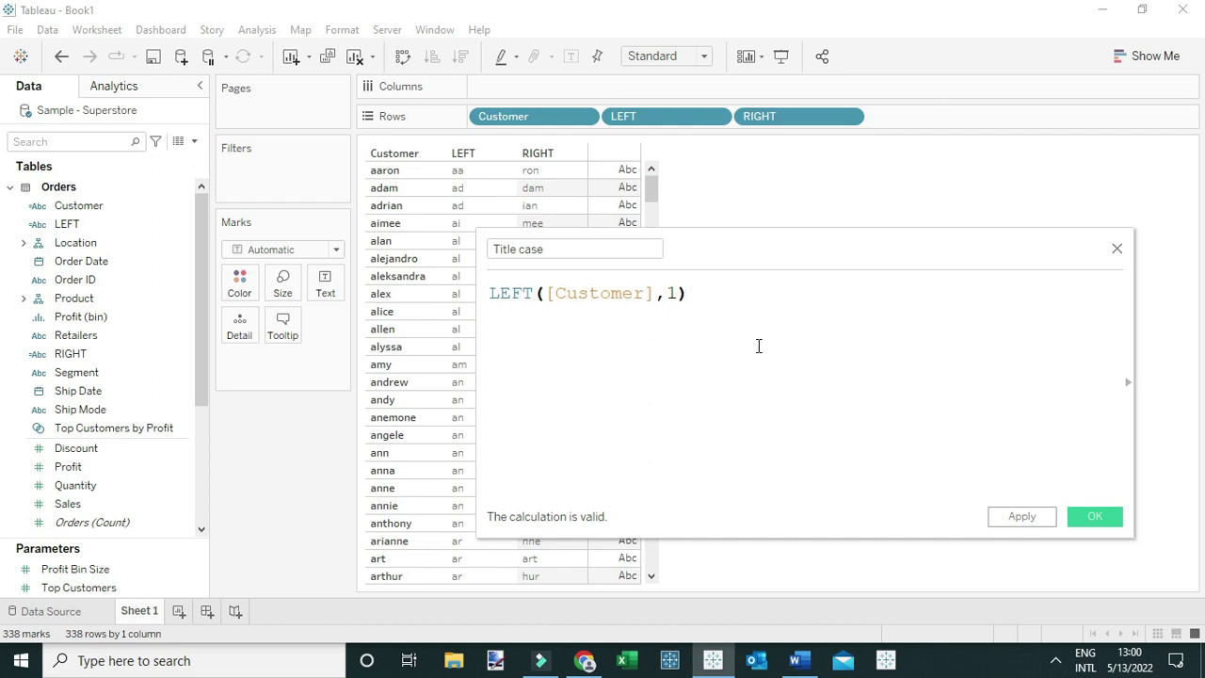
pyautogui.write(')')
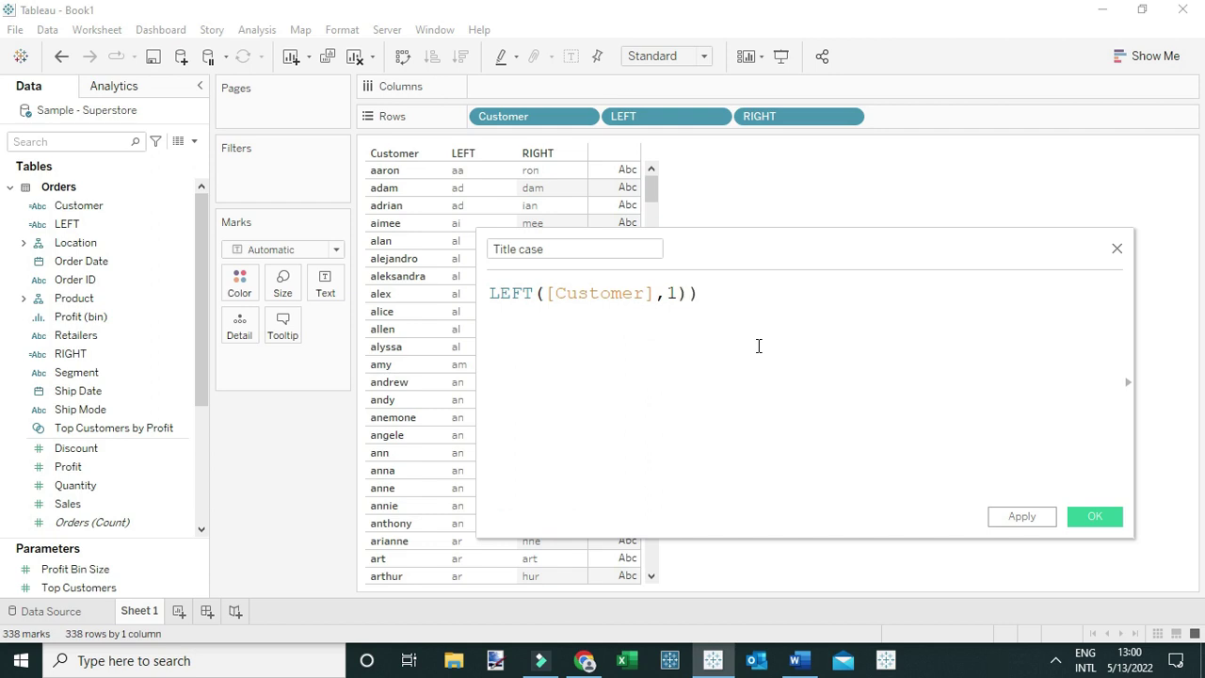
pyautogui.click(491, 294)
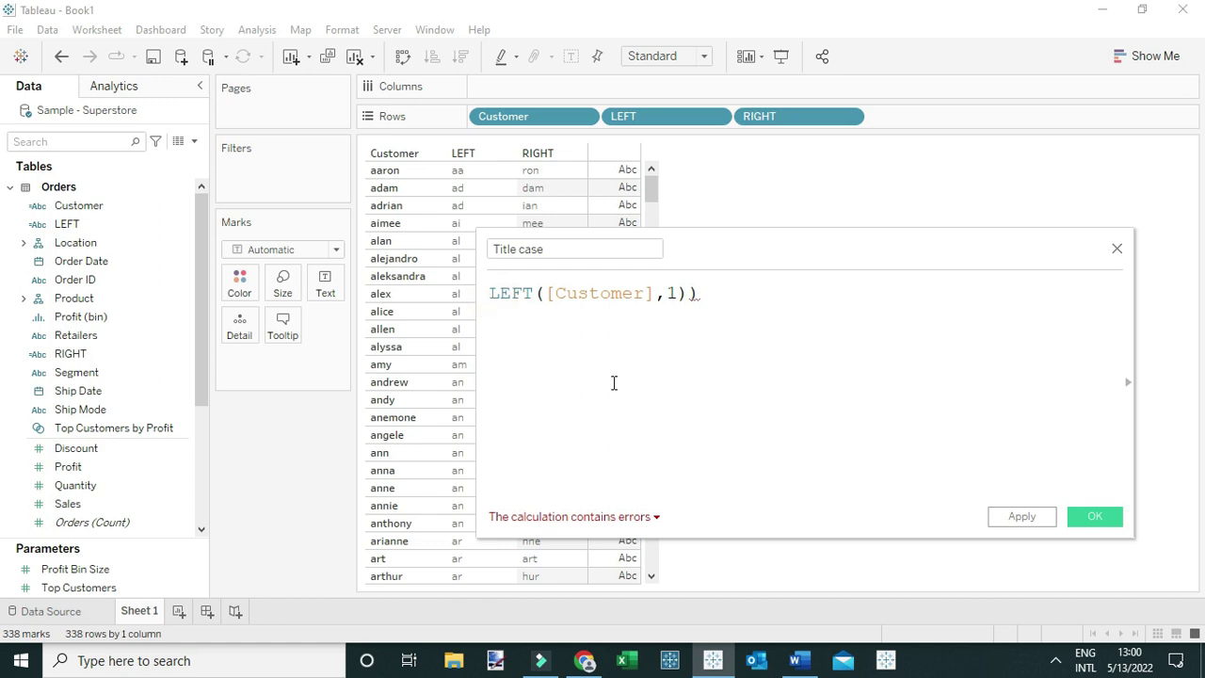
pyautogui.write('(')
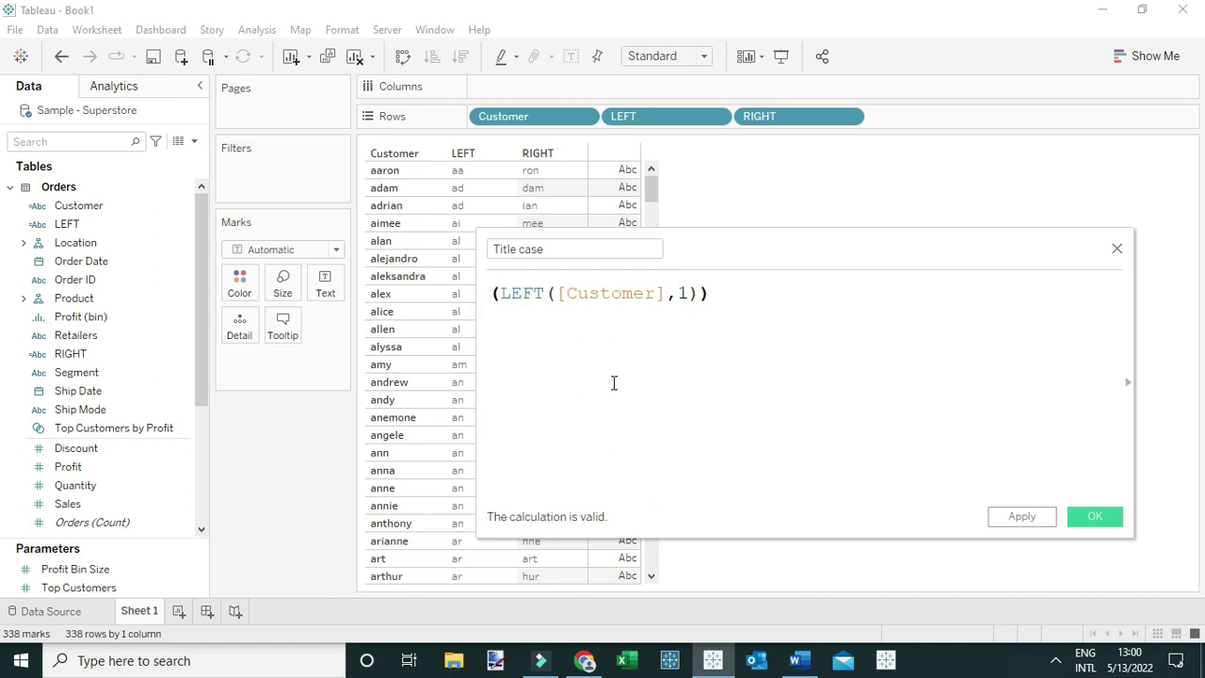
pyautogui.write('up')
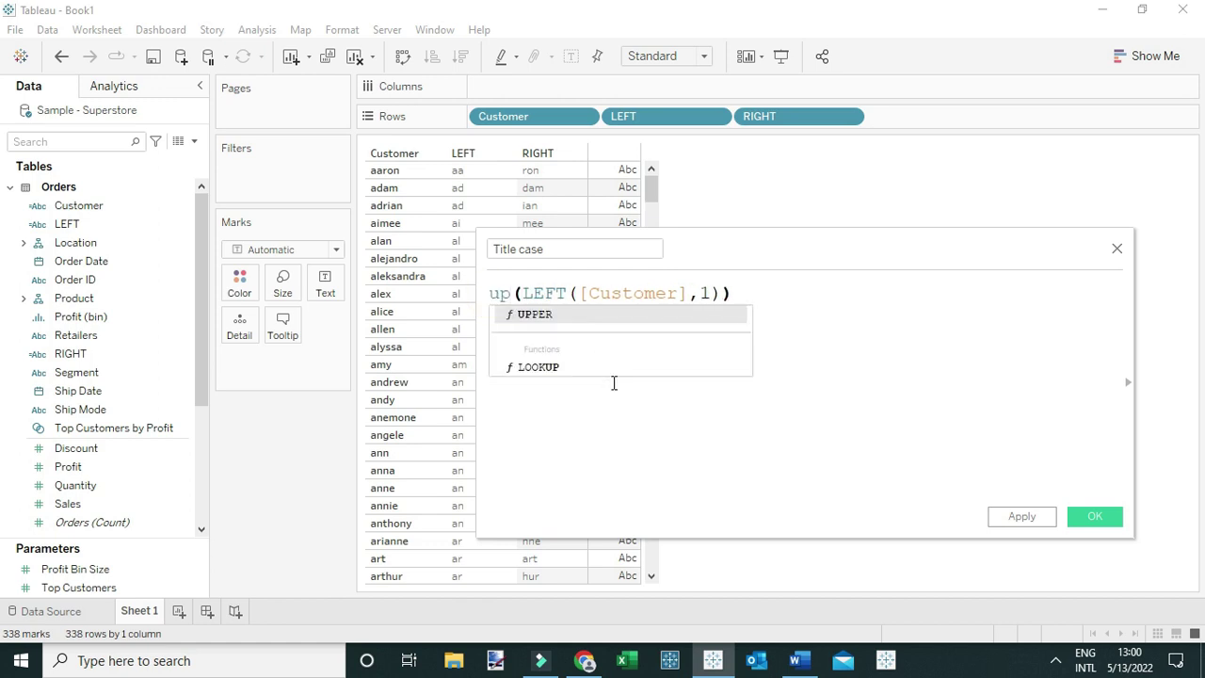
pyautogui.press('Return')
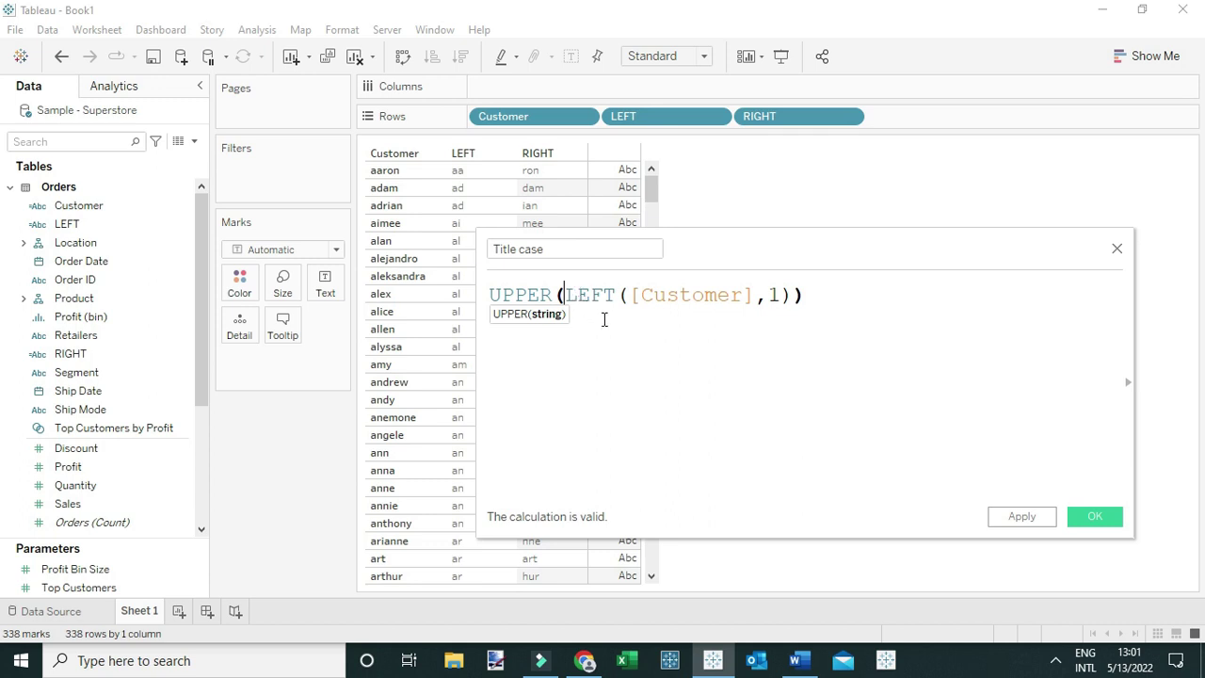
pyautogui.click(809, 294)
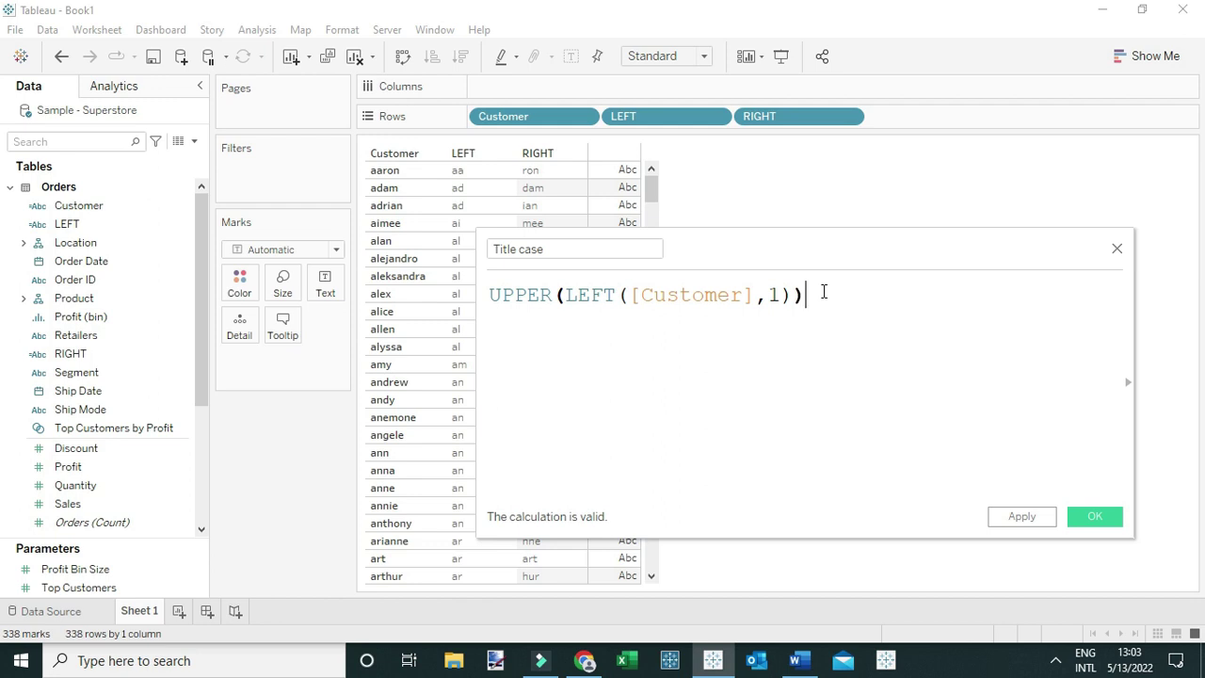
# Append + and, on a new line, RIGHT([Customer], with an empty LEN().
pyautogui.write('+')
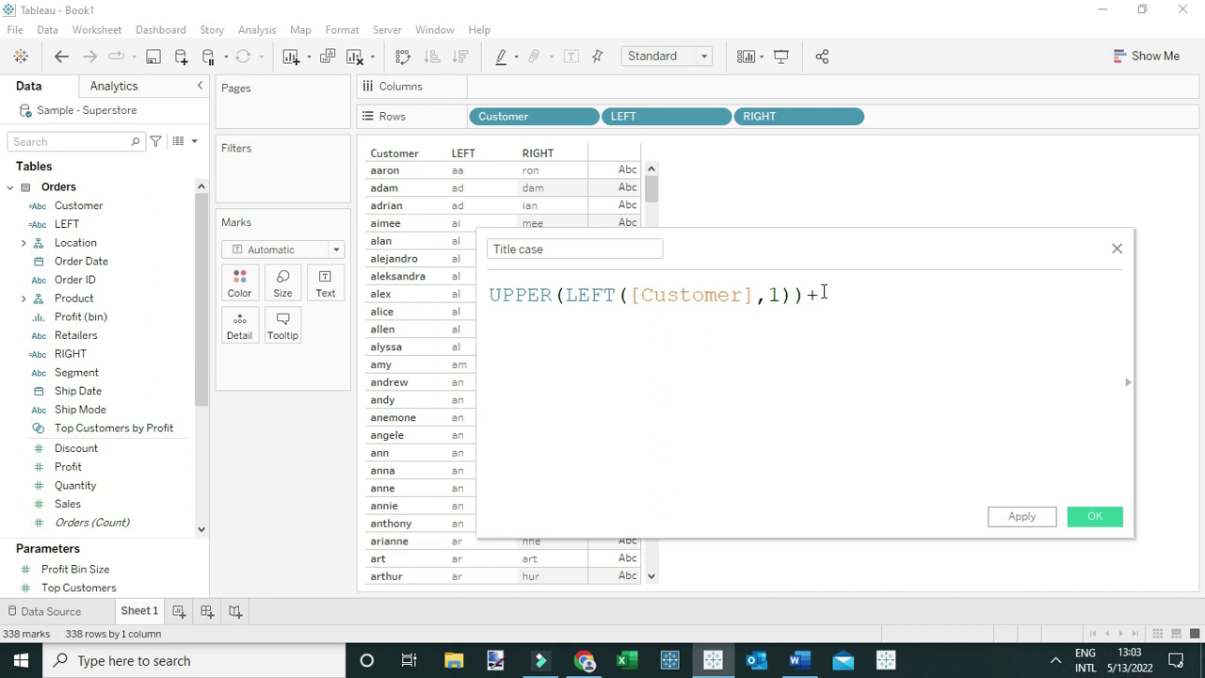
pyautogui.press('Return')
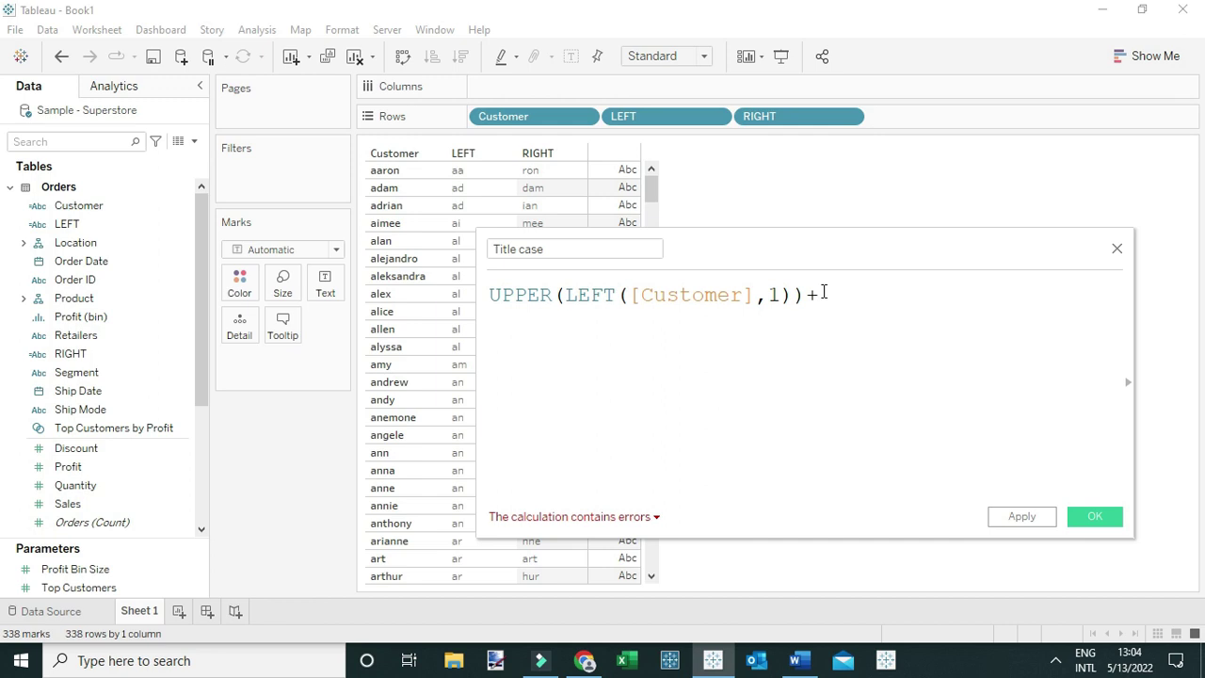
pyautogui.write('rig')
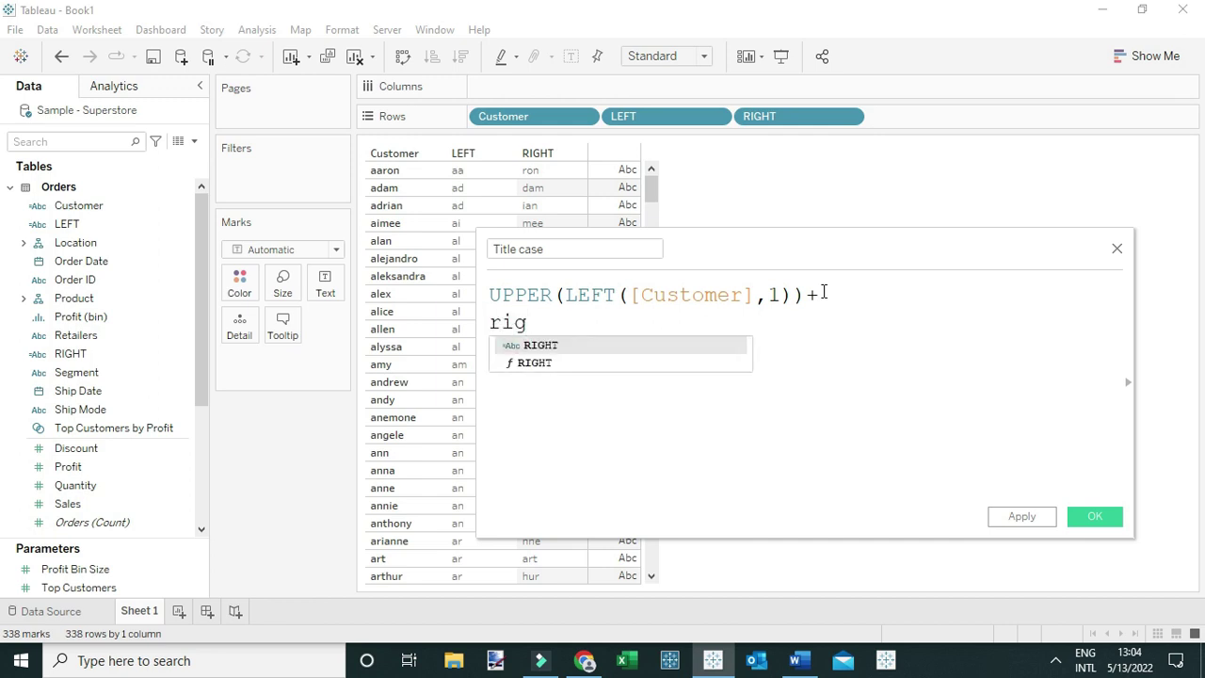
pyautogui.press('Down')
pyautogui.press('Return')
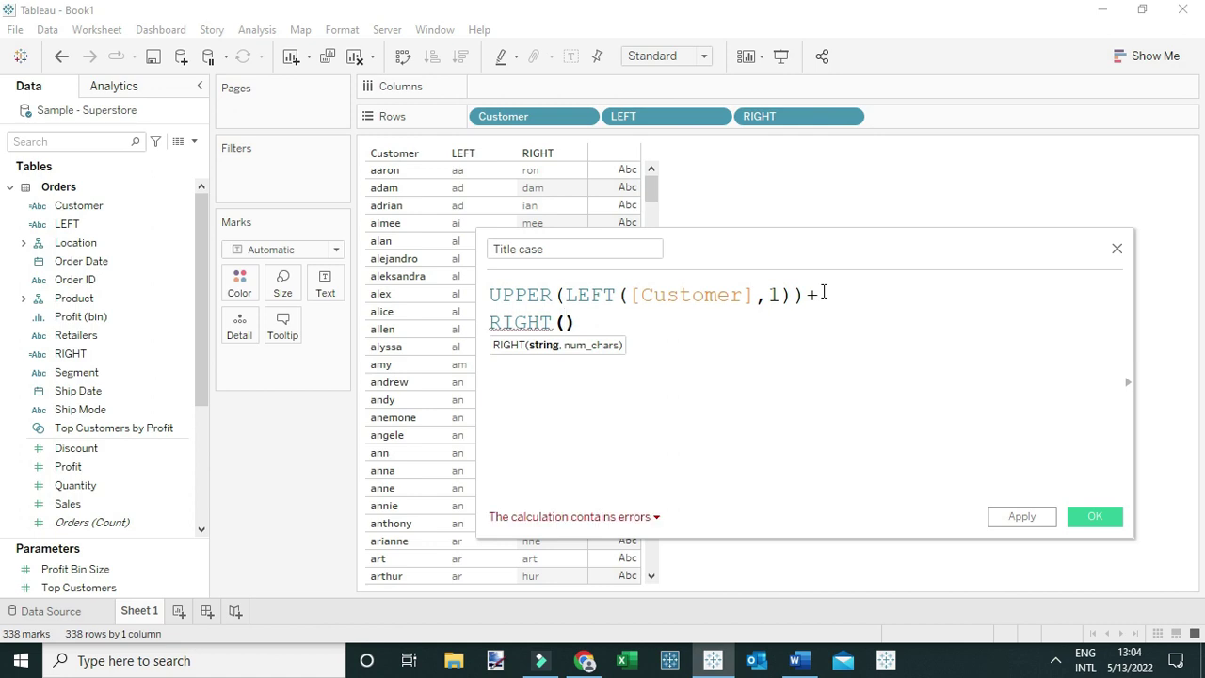
pyautogui.write('cu')
pyautogui.press('Return')
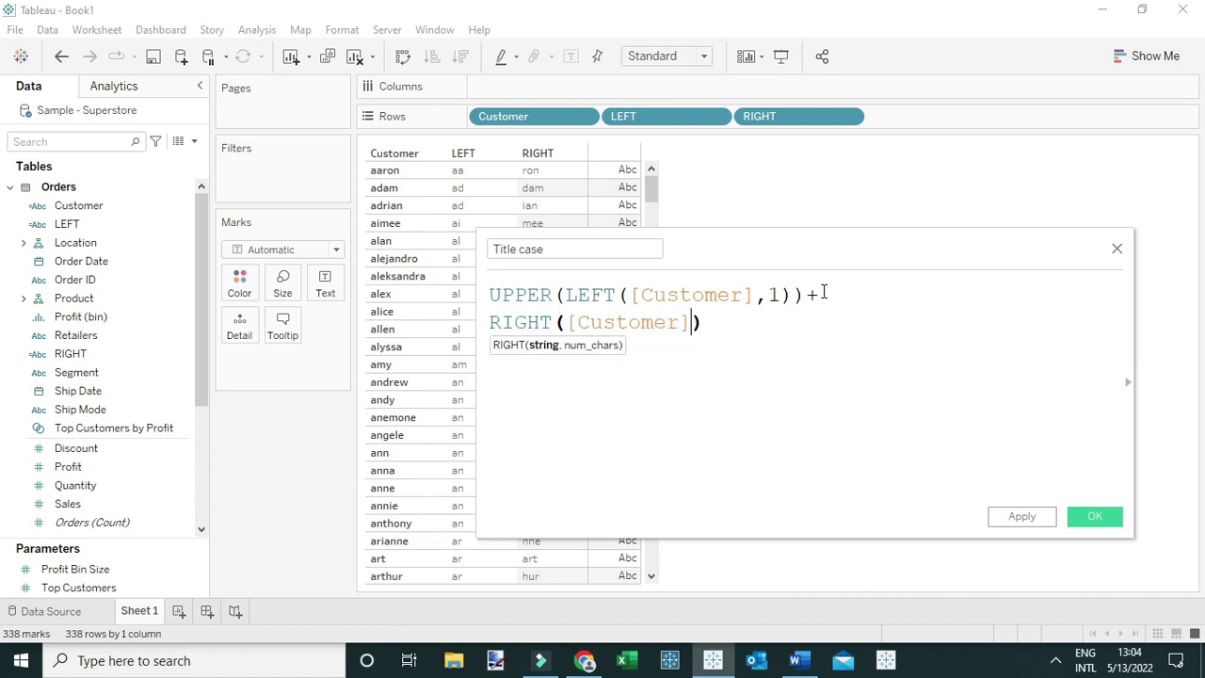
pyautogui.write(',')
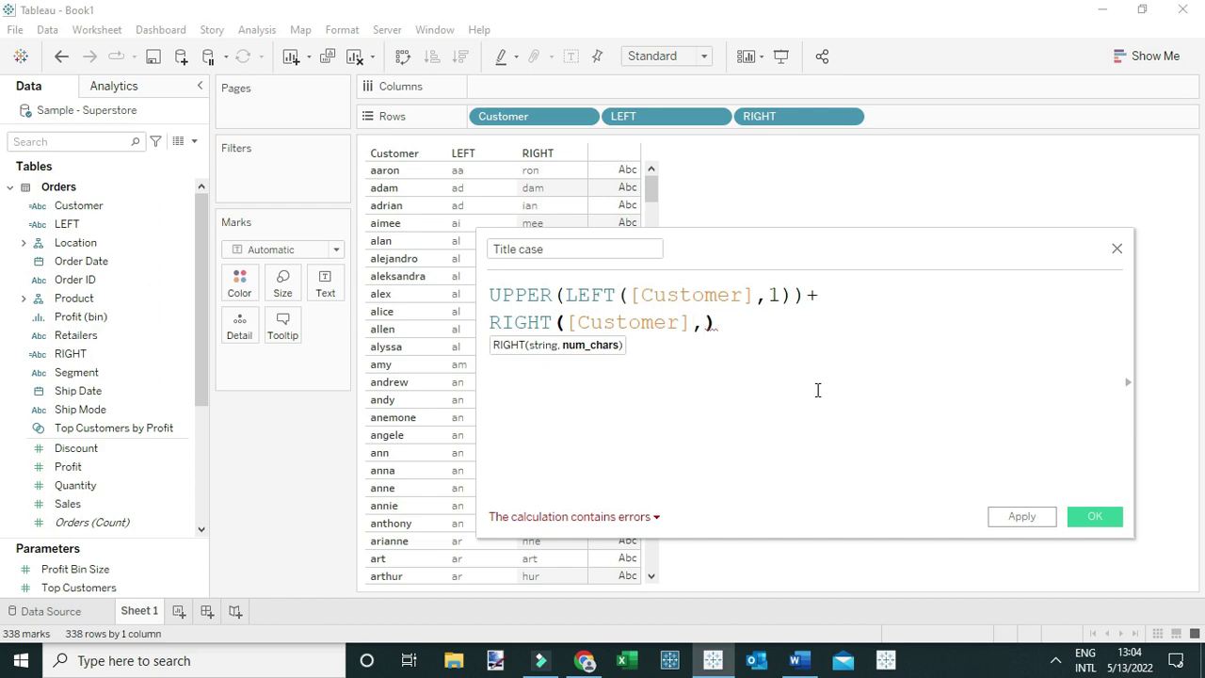
pyautogui.write('len')
pyautogui.press('Return')
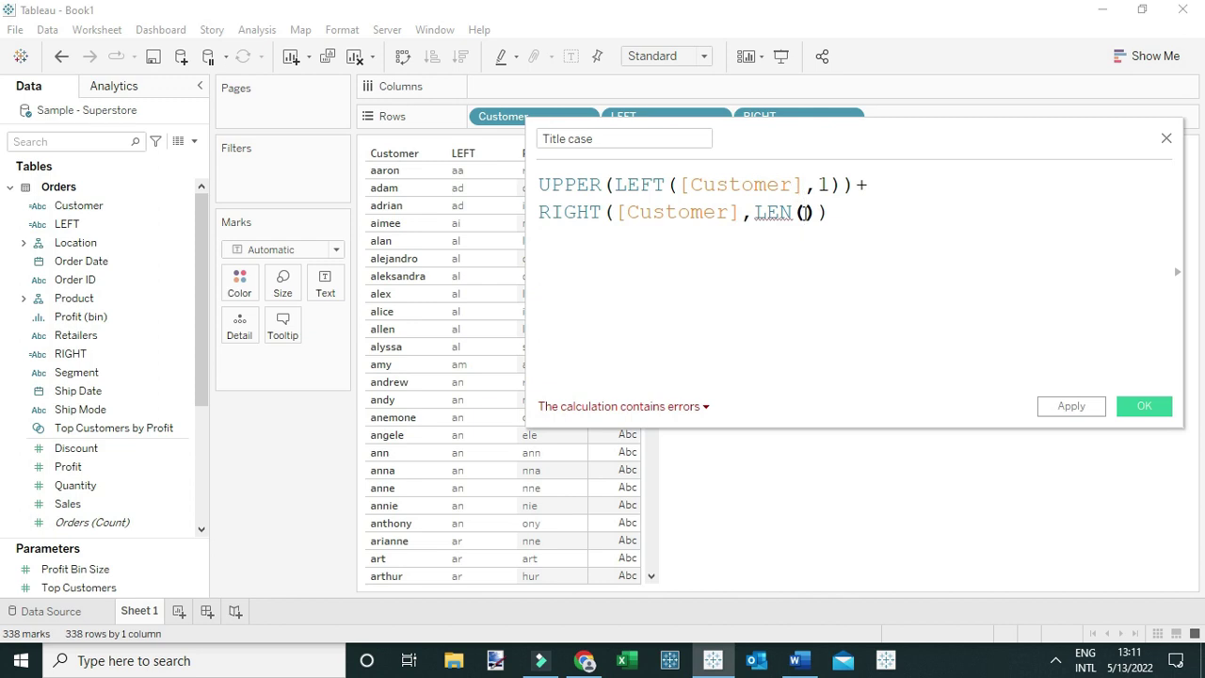
# Complete the remainder as RIGHT([Customer],LEN([Customer])-1).
pyautogui.write('cu')
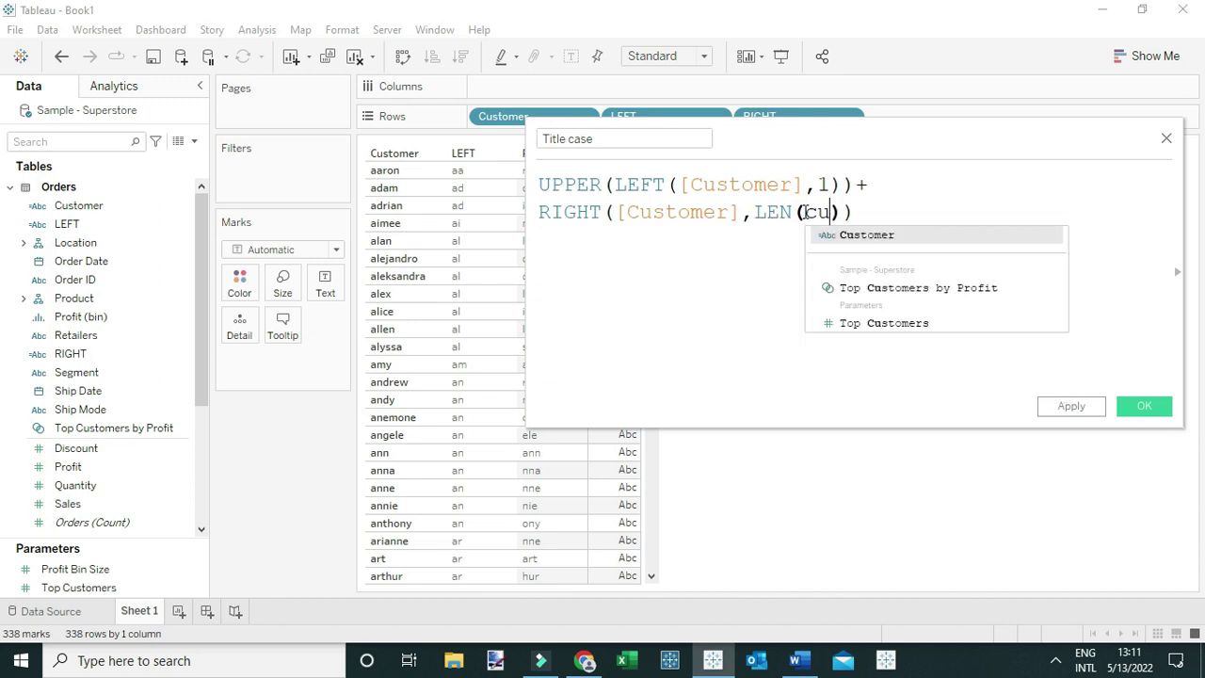
pyautogui.click(850, 235)
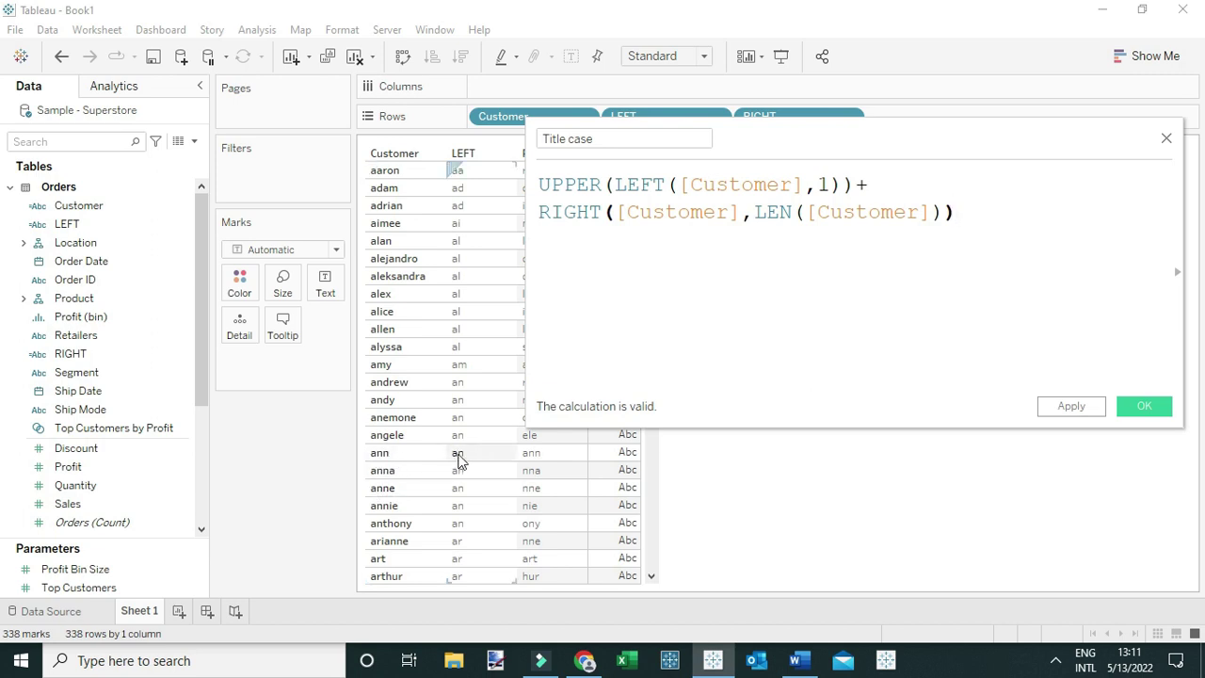
pyautogui.click(1022, 231)
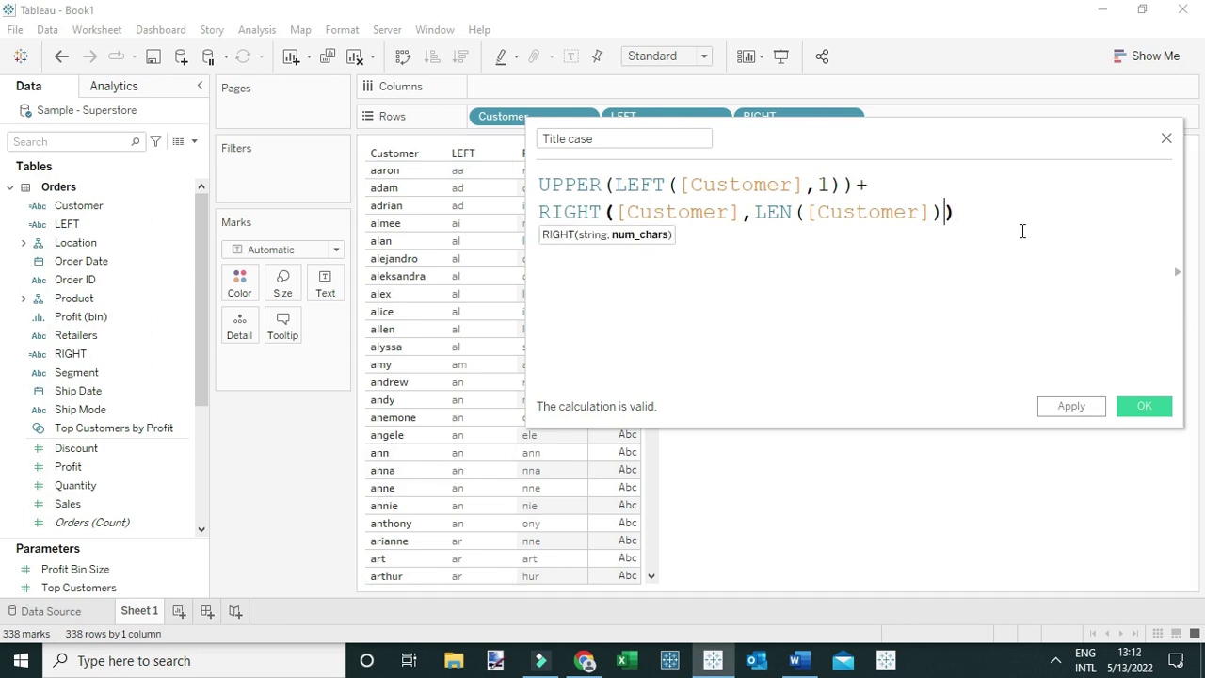
pyautogui.write('-1')
pyautogui.click(947, 200)
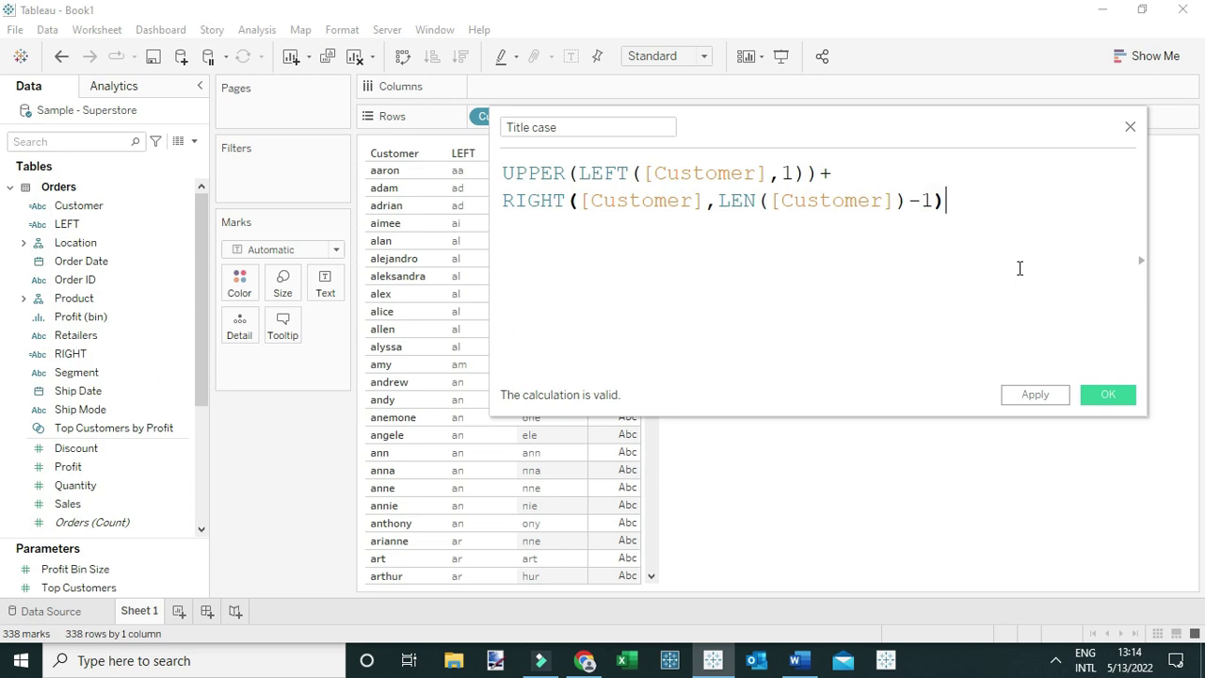
# Wrap the RIGHT part in LOWER, then save the valid Title case calculation.
pyautogui.write(')')
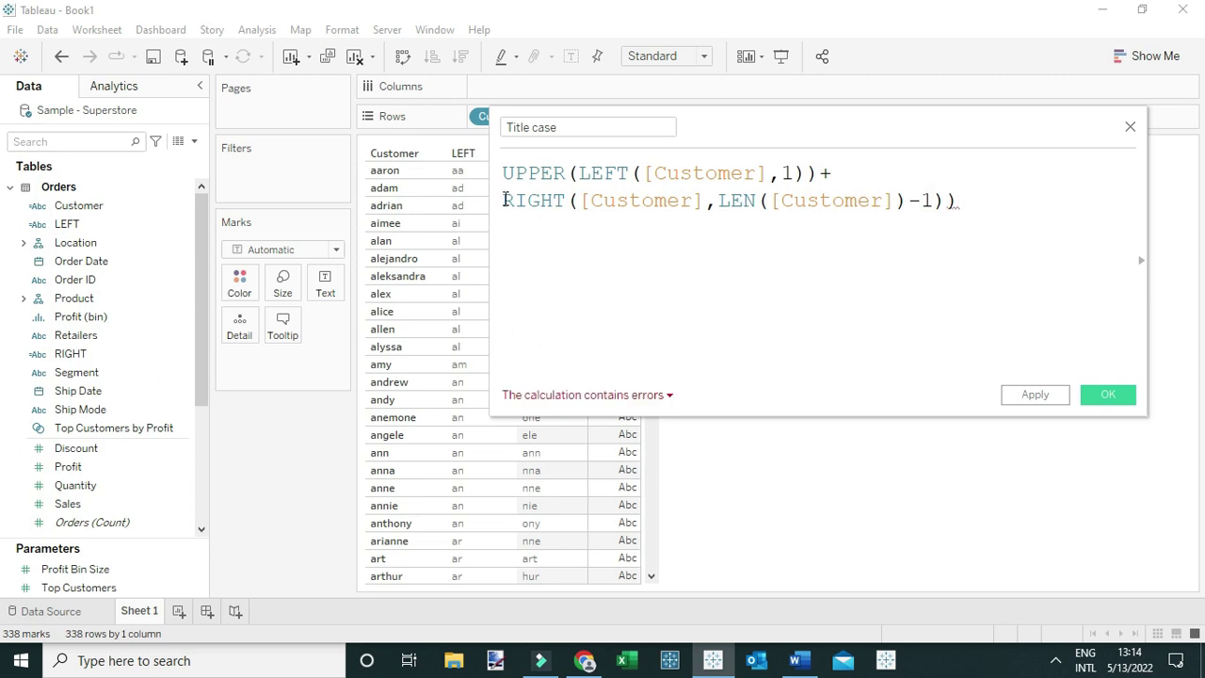
pyautogui.click(502, 200)
pyautogui.write('(')
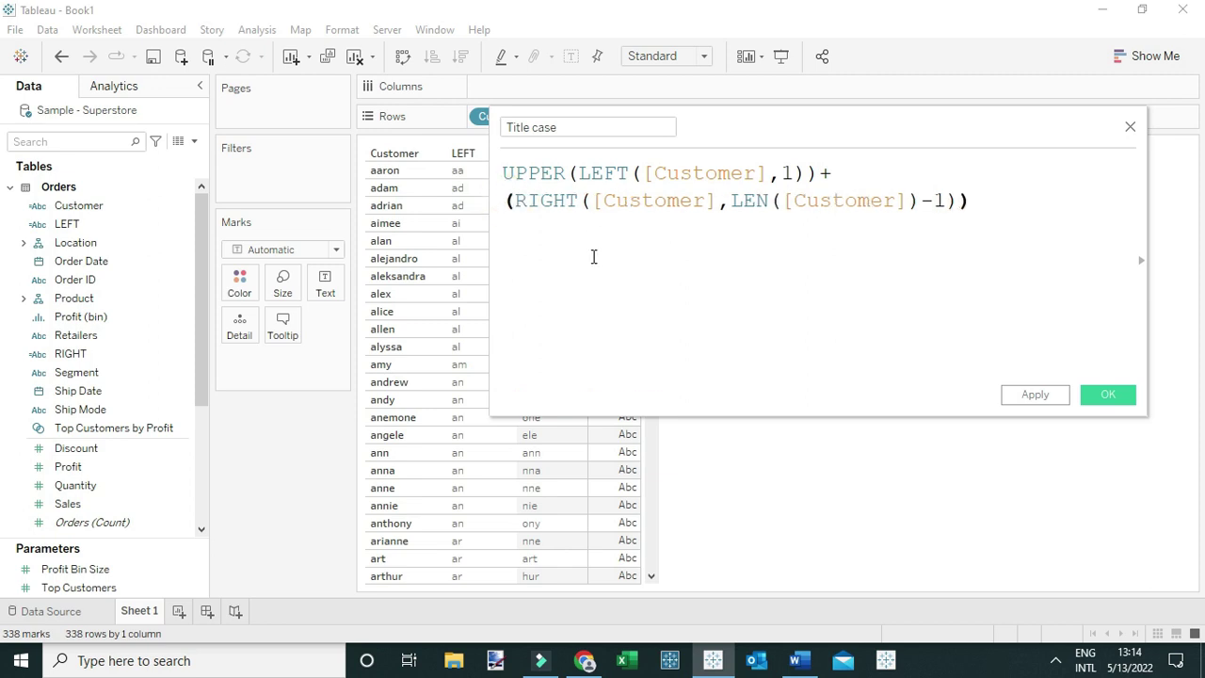
pyautogui.write('lo')
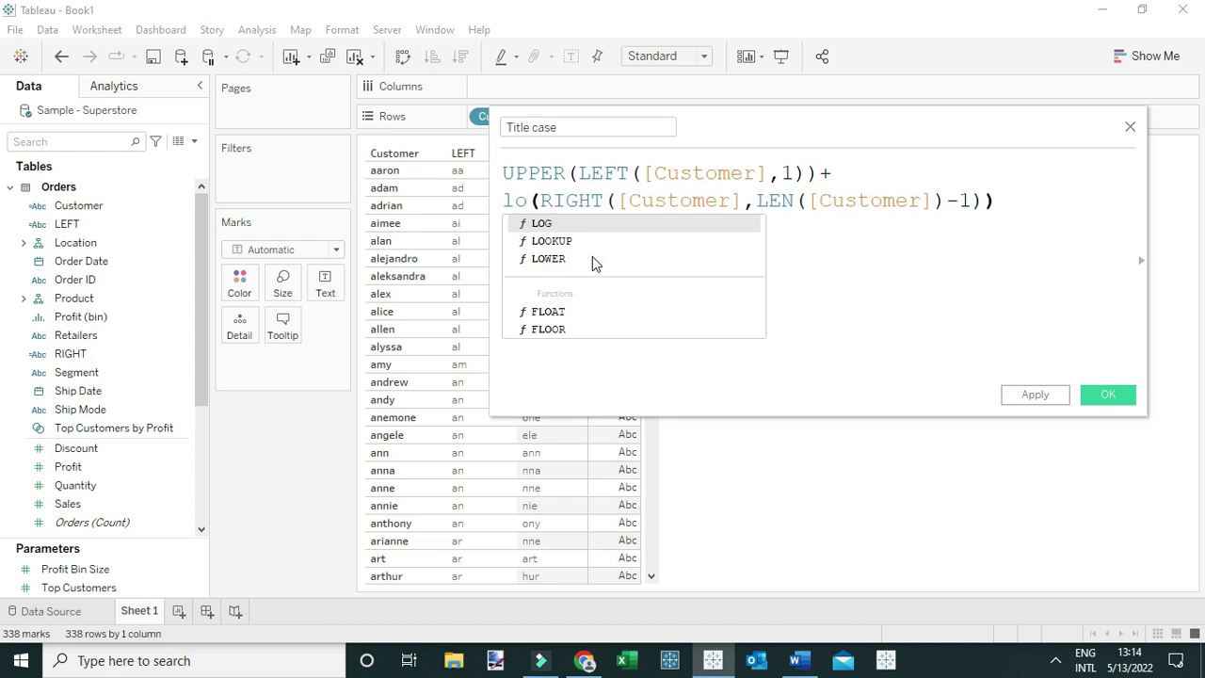
pyautogui.click(593, 259)
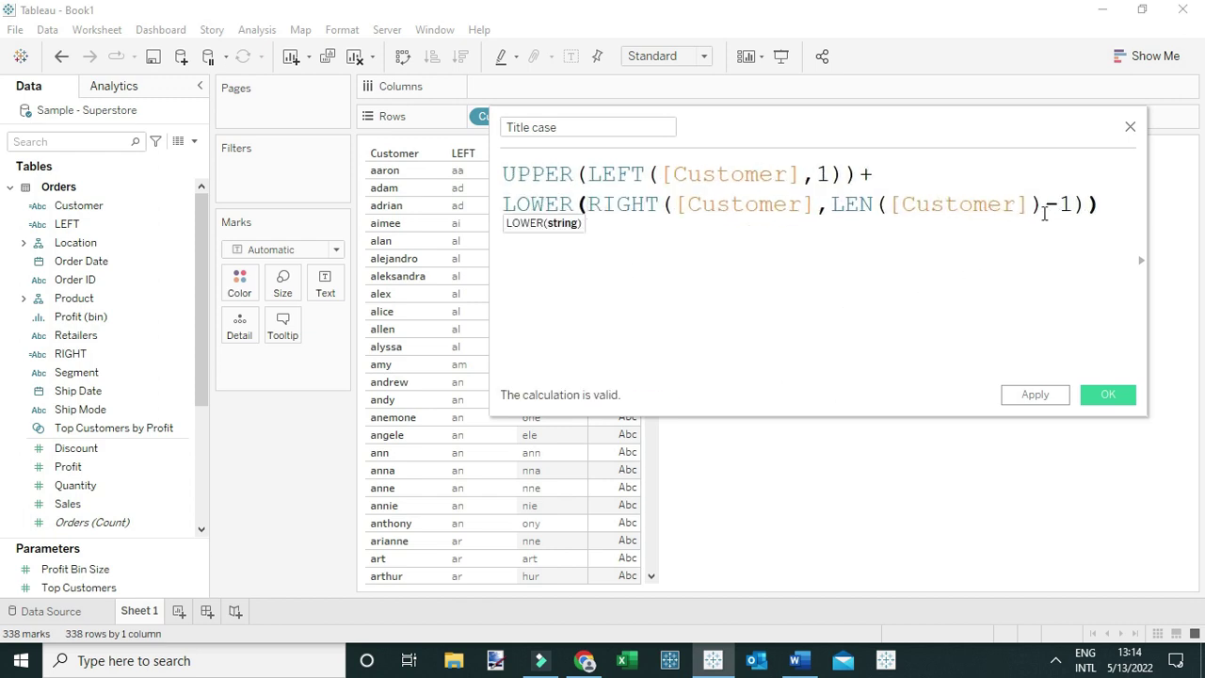
pyautogui.moveTo(758, 137); pyautogui.dragTo(825, 144)
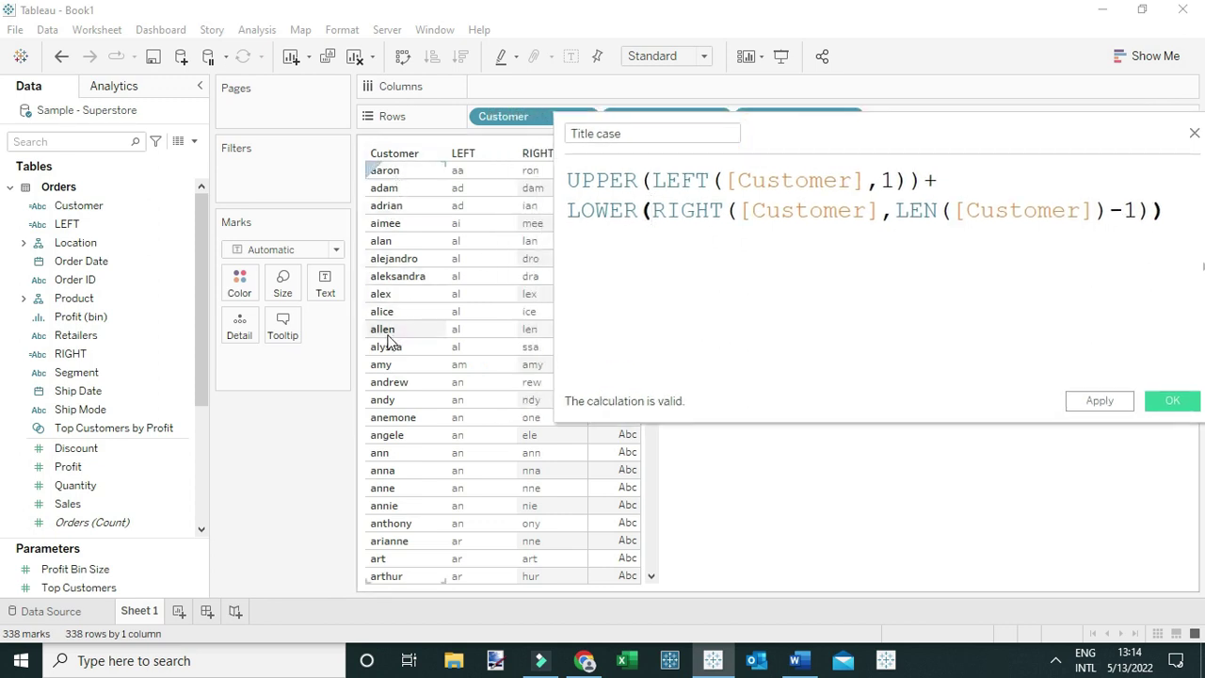
pyautogui.moveTo(815, 140); pyautogui.dragTo(624, 133)
pyautogui.click(972, 399)
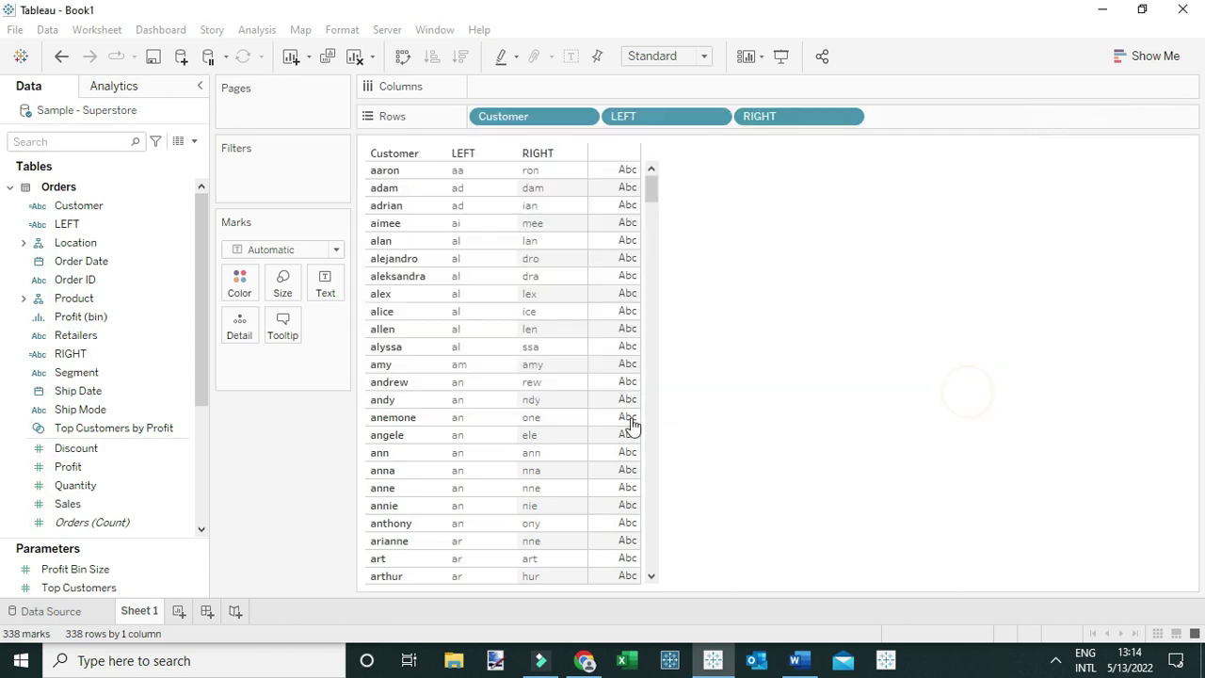
# Add Title case after RIGHT and widen it to show names like Aaron, Adam, Adrian.
pyautogui.moveTo(77, 428); pyautogui.dragTo(909, 124)
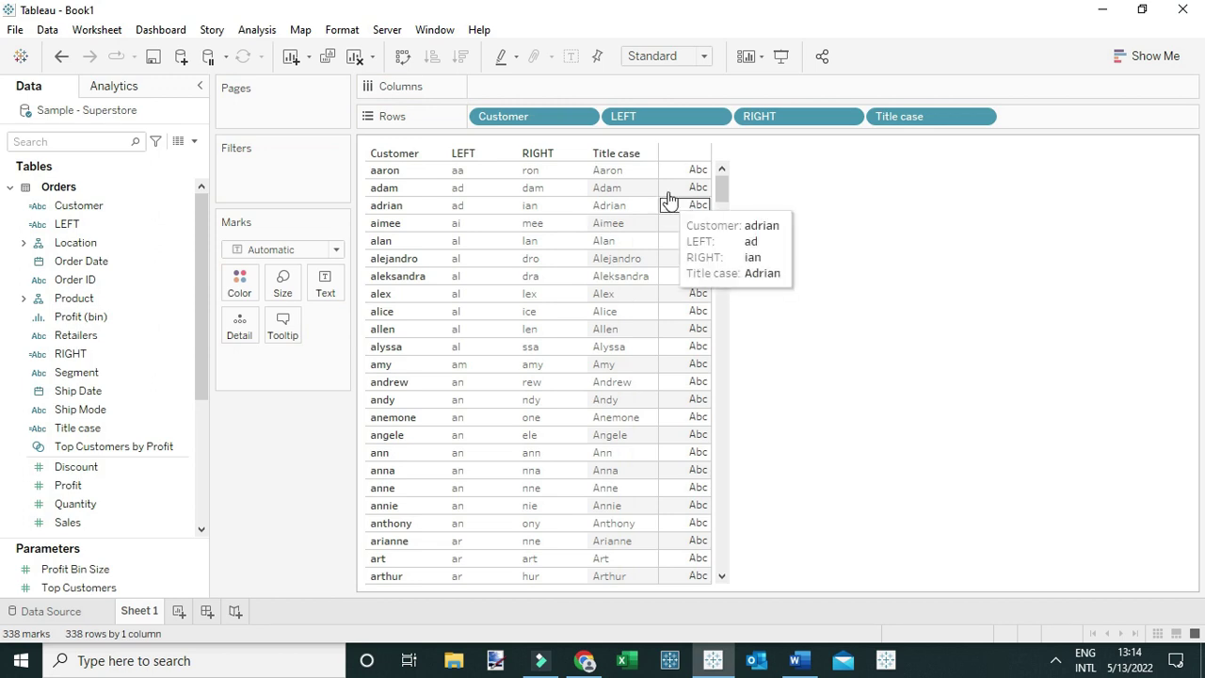
pyautogui.moveTo(656, 194); pyautogui.dragTo(688, 194)
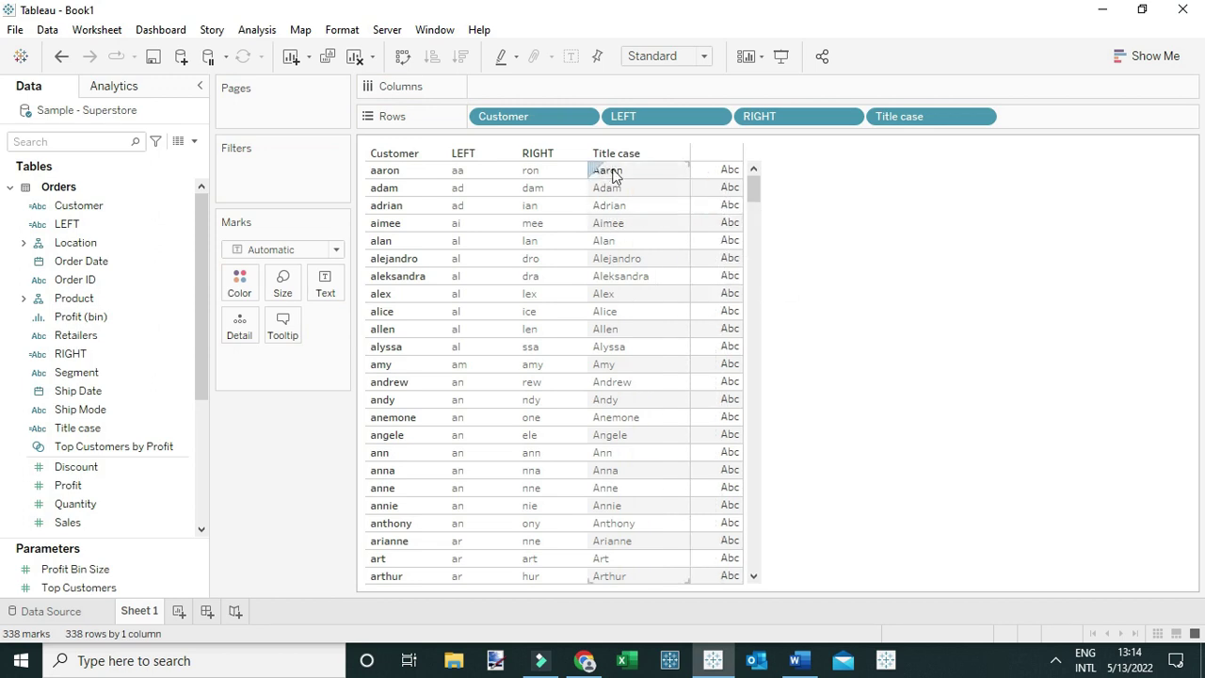